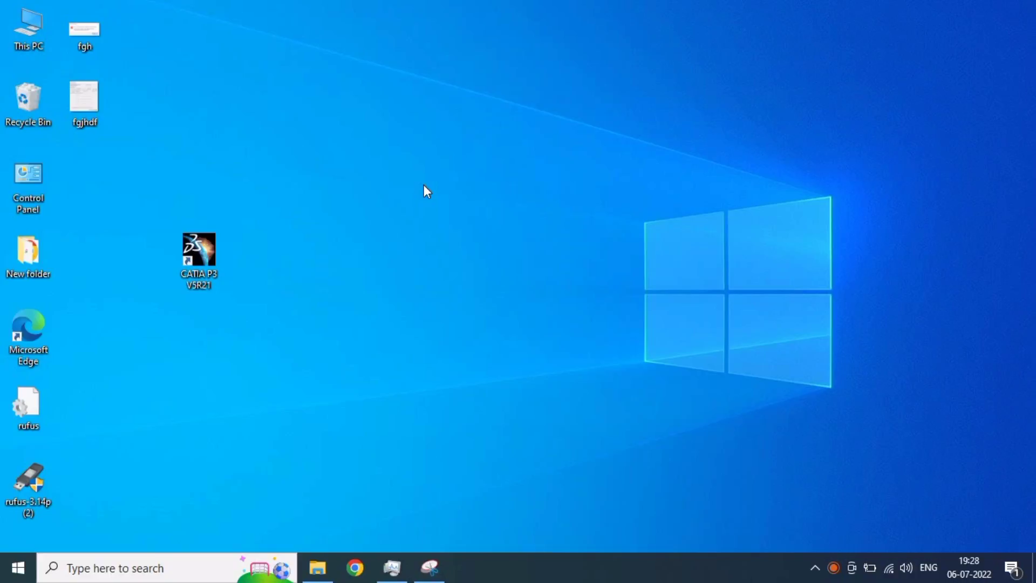
- Refresh the Windows desktop twice
right_click(423, 185)
click(478, 229)
right_click(728, 366)
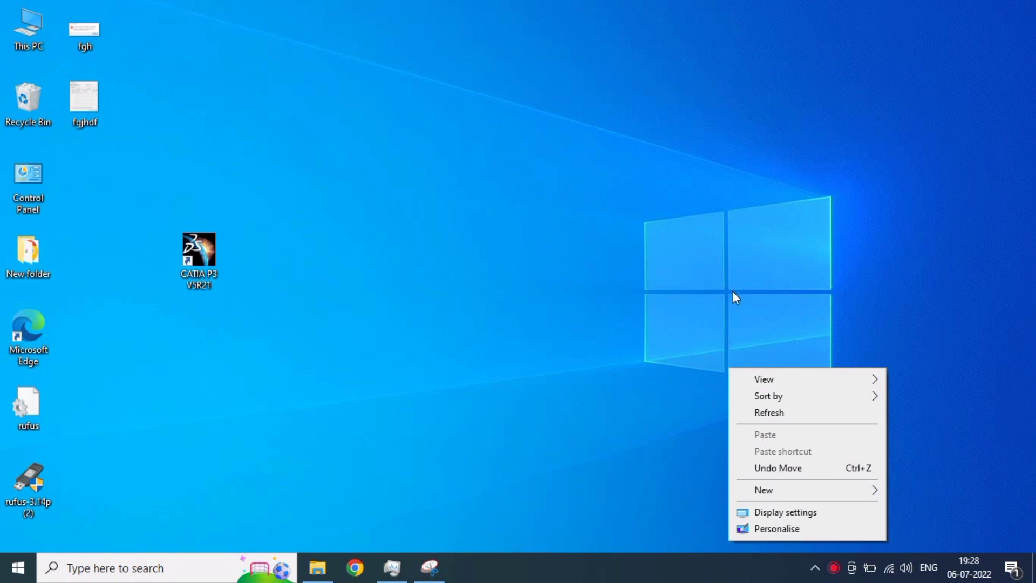
click(779, 413)
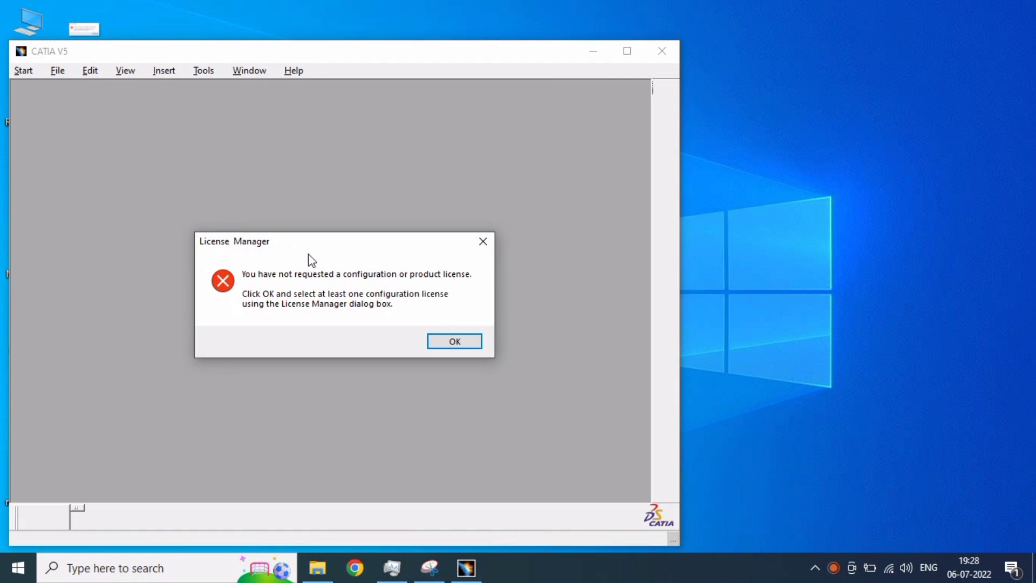
- Dismiss the license error and close the License Manager without selecting configurations
drag(317, 243, 449, 215)
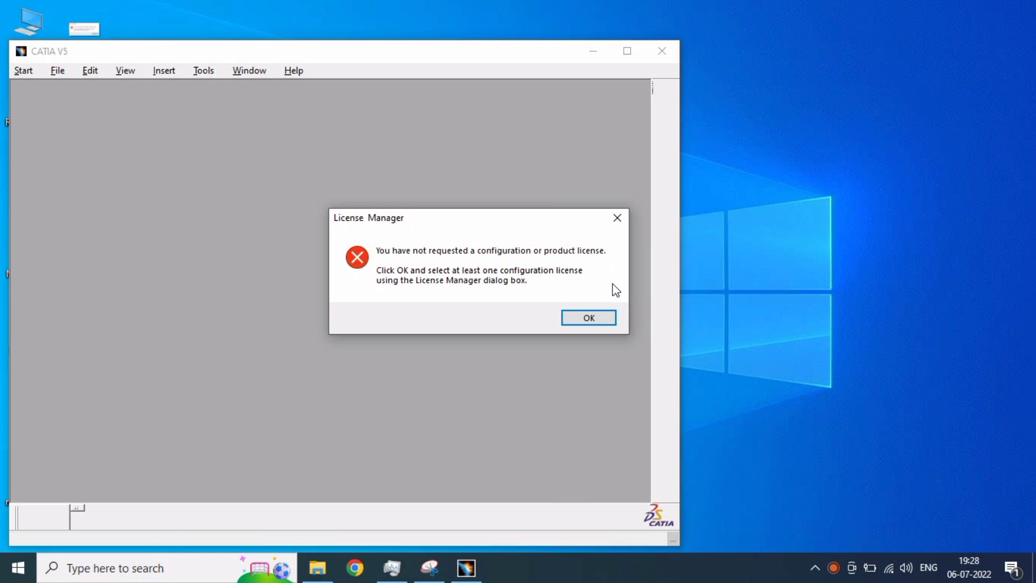
click(616, 217)
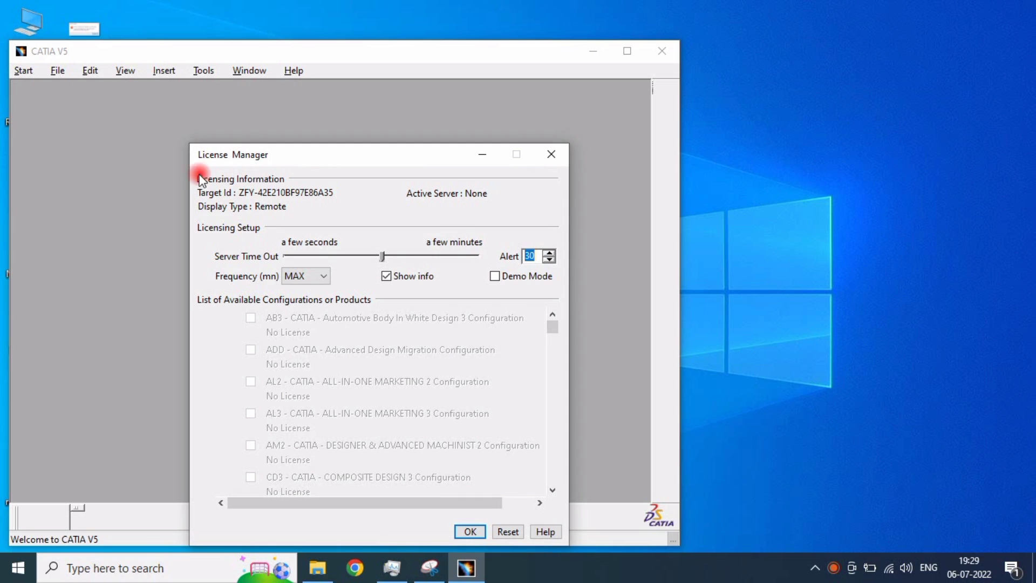
click(540, 156)
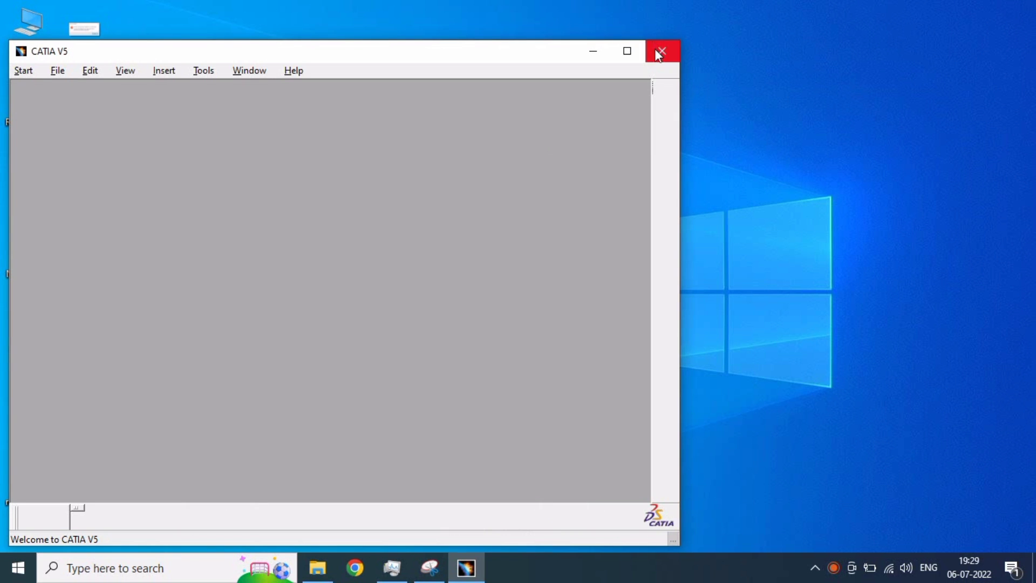
- Quit CATIA V5 and refresh the desktop icons
click(656, 49)
right_click(565, 117)
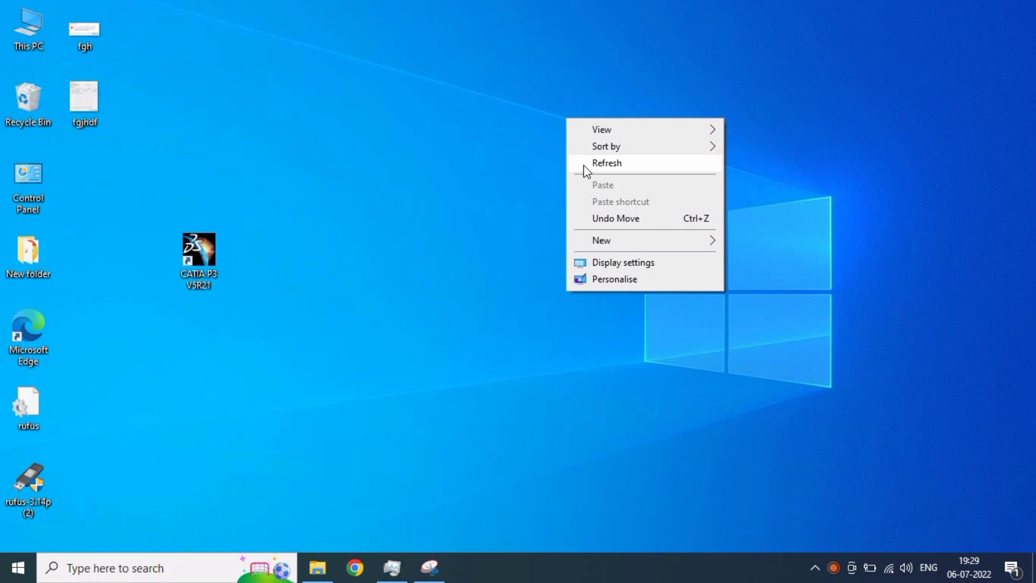
click(584, 164)
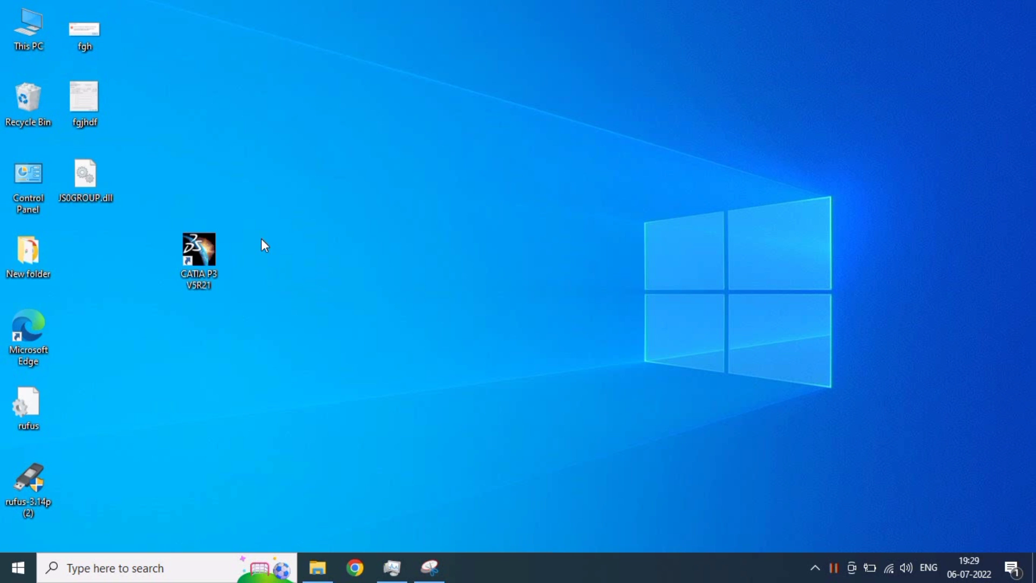
- Copy the desktop JS0GROUP.dll file to the clipboard
double_click(62, 166)
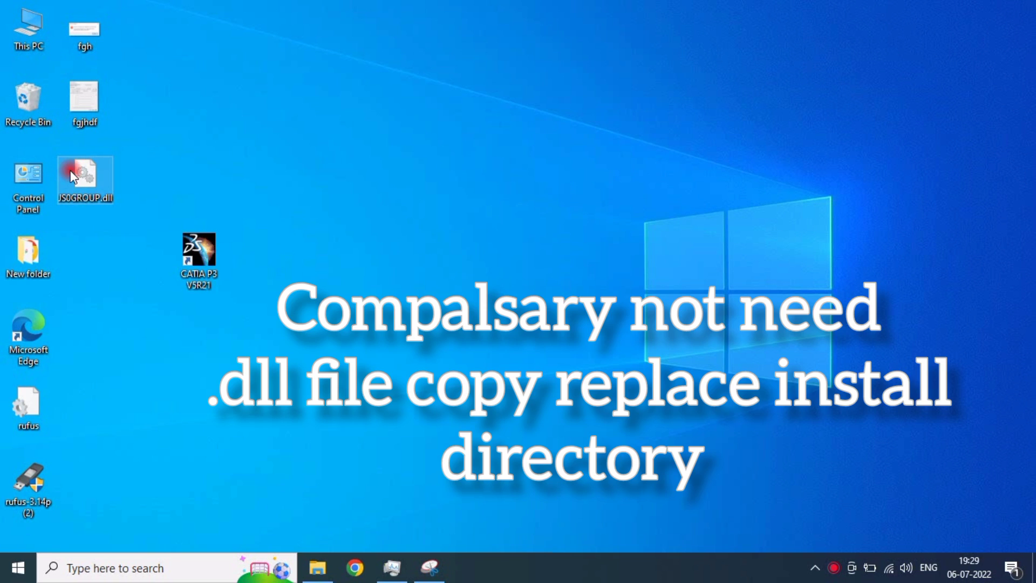
right_click(67, 170)
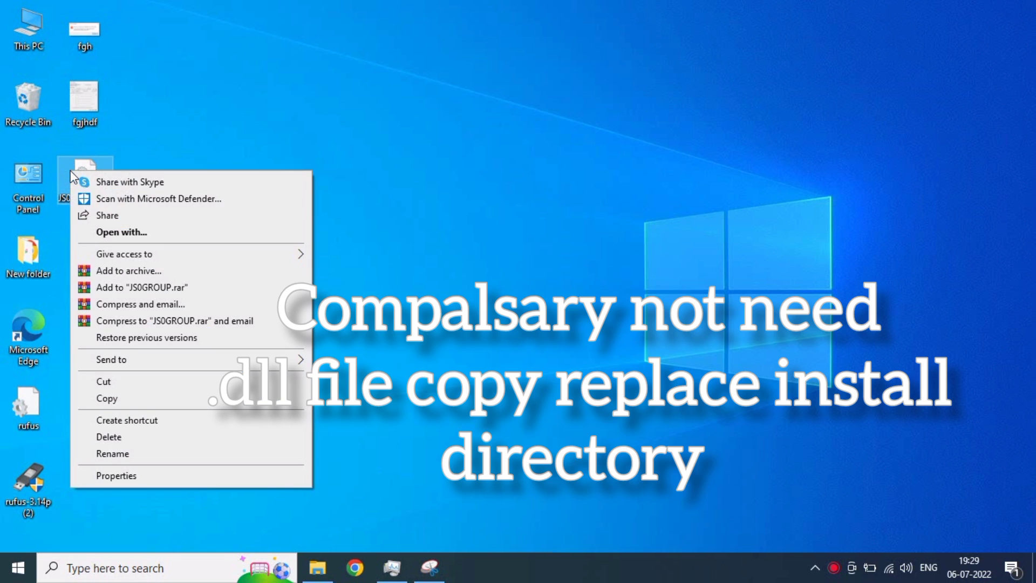
click(102, 398)
- Open the file location of the CATIA P3 V5R21 shortcut
click(198, 253)
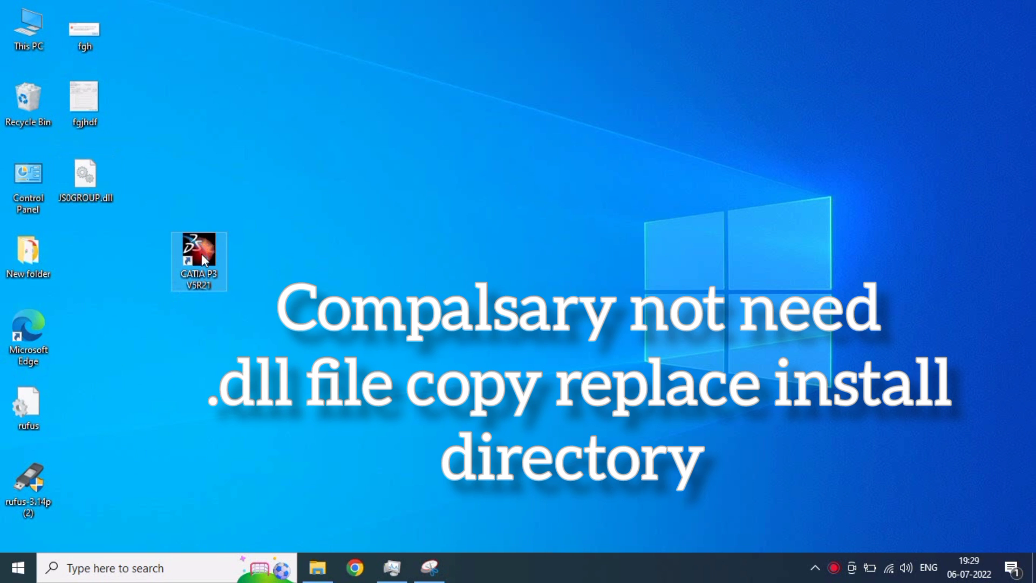
right_click(201, 256)
click(302, 203)
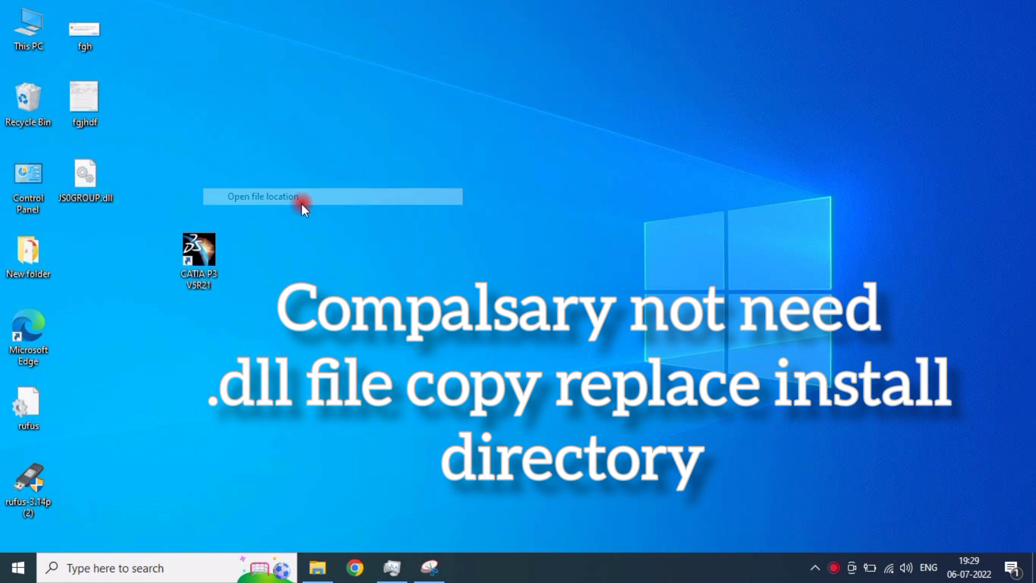
- Paste JS0GROUP.dll into code\bin, replacing the existing file with administrator permission
right_click(896, 232)
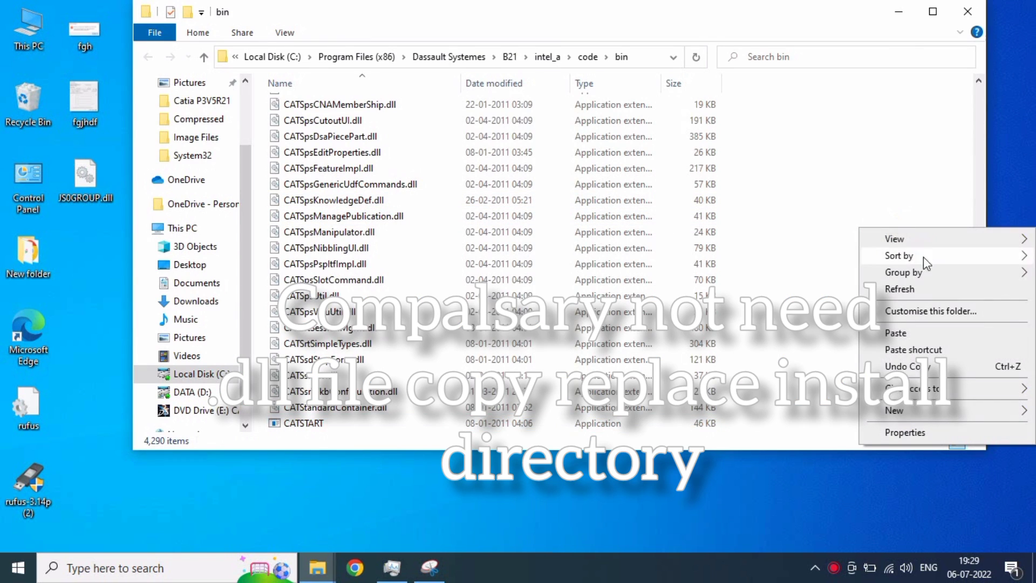
click(915, 333)
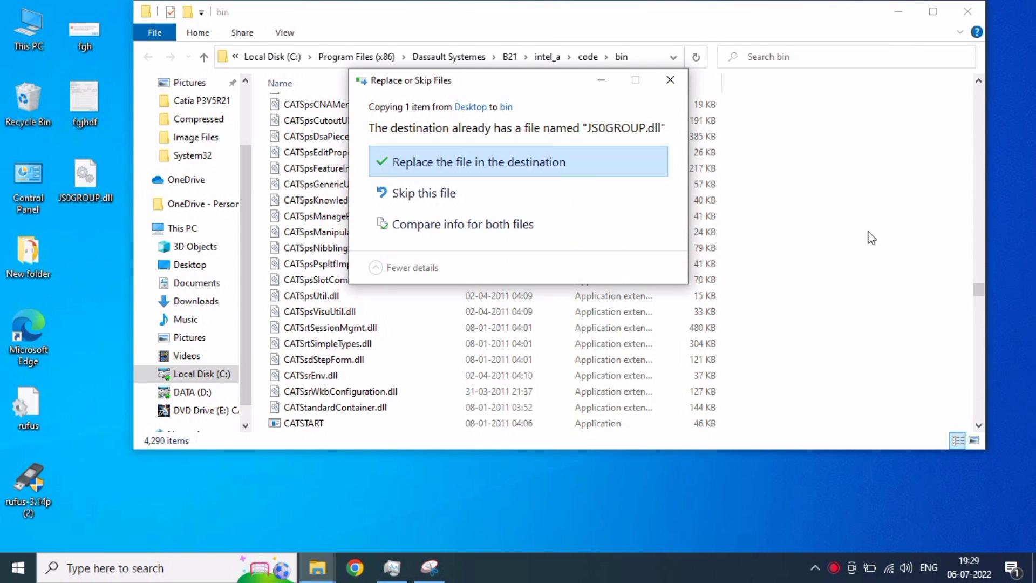
click(586, 172)
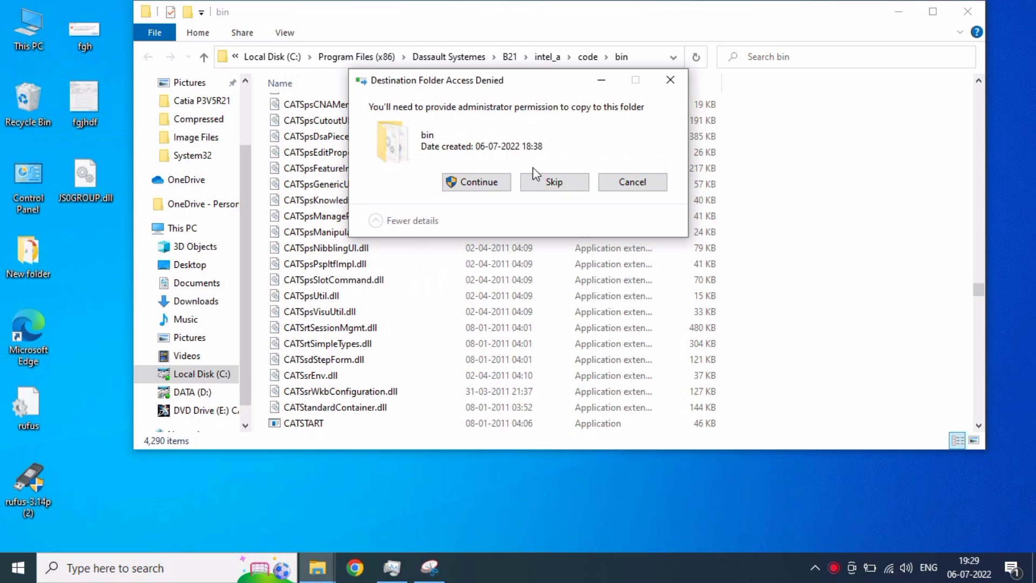
click(494, 180)
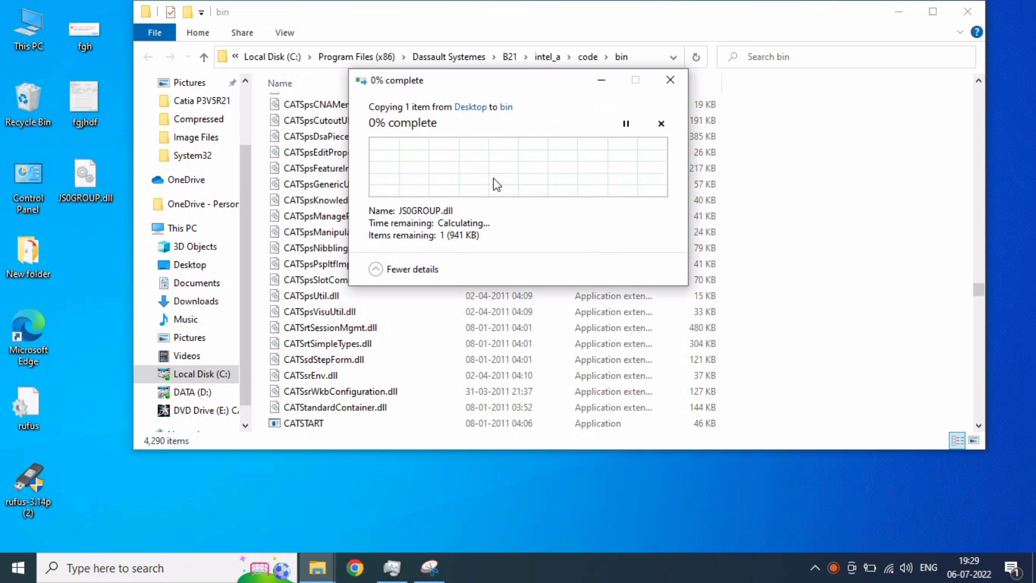
- Refresh the bin folder's file list and close File Explorer
right_click(826, 147)
click(854, 209)
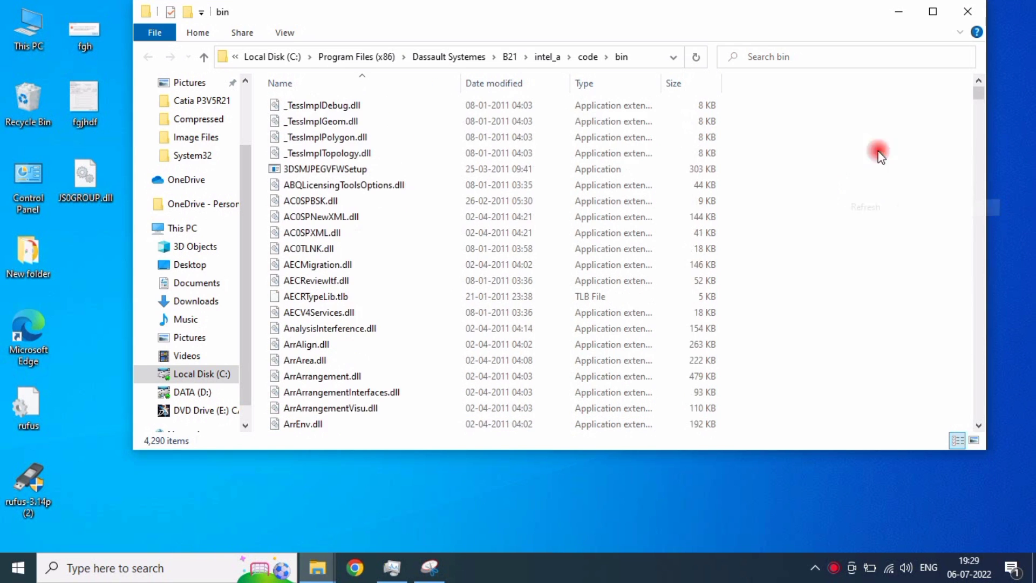
click(967, 11)
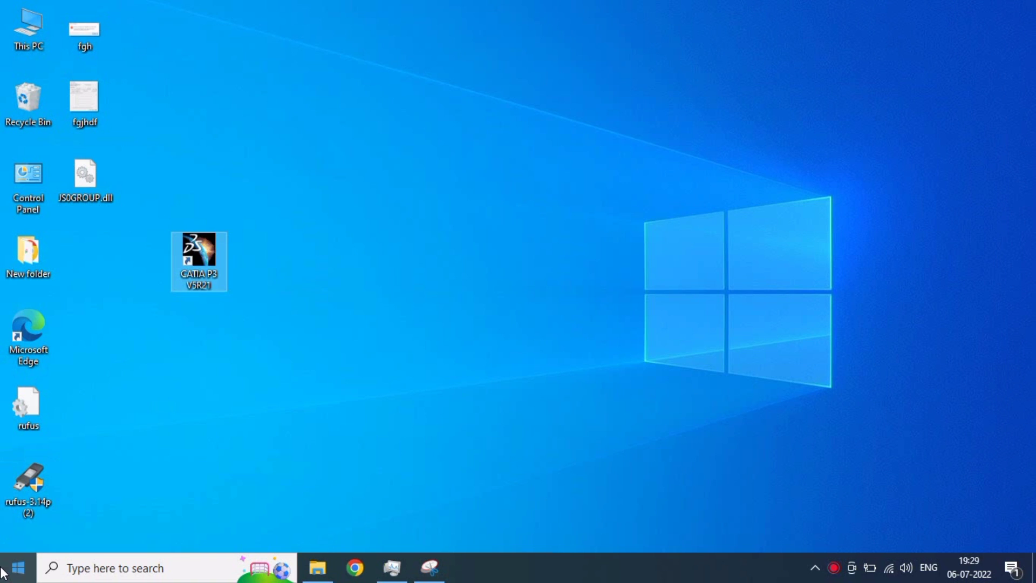
- Start Settings Management V5R21 from the CATIA P3 folder in the Start menu
click(18, 567)
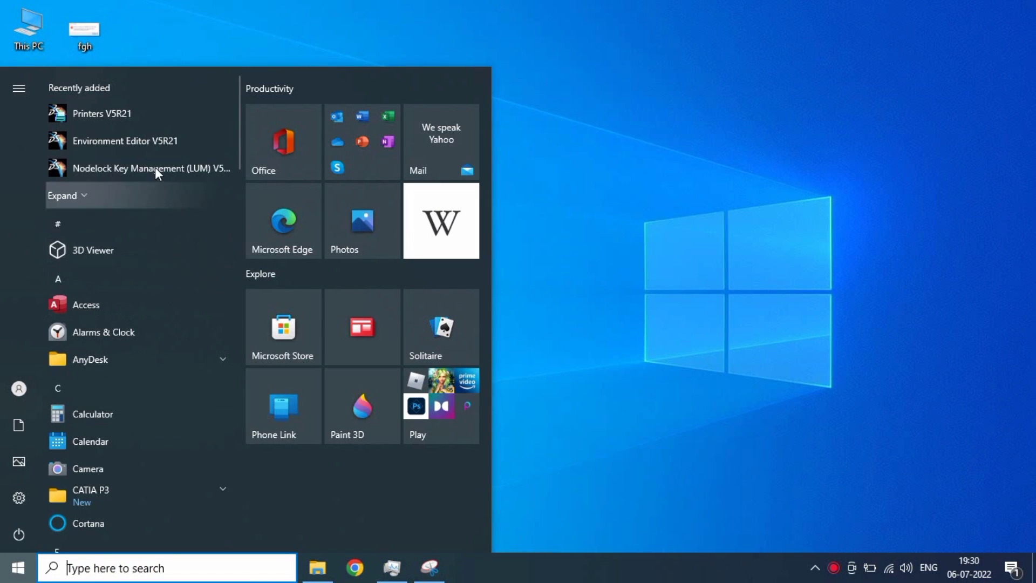
scroll(157, 232, down, 3)
scroll(190, 464, down, 3)
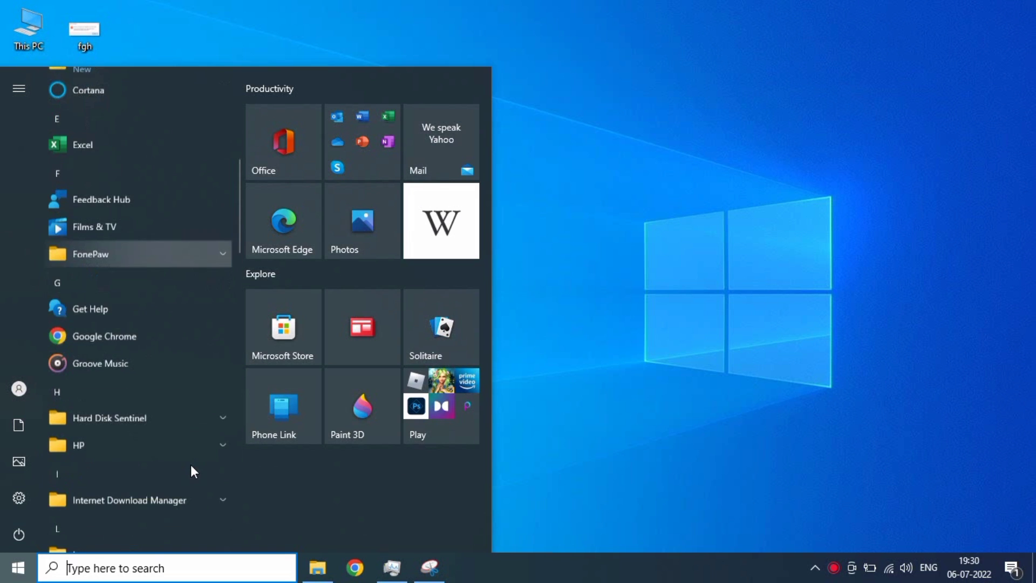
scroll(186, 452, down, 4)
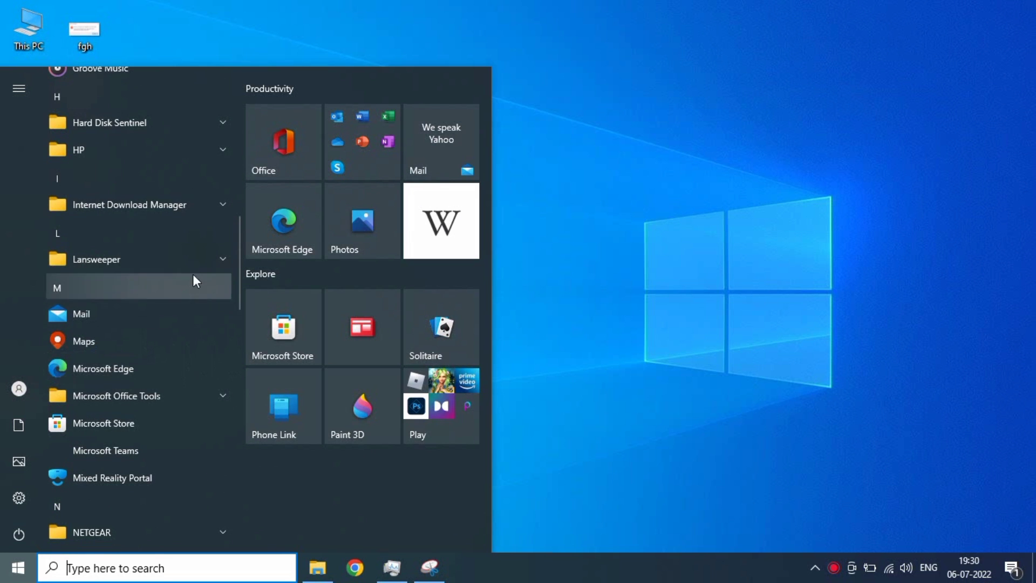
scroll(182, 323, down, 3)
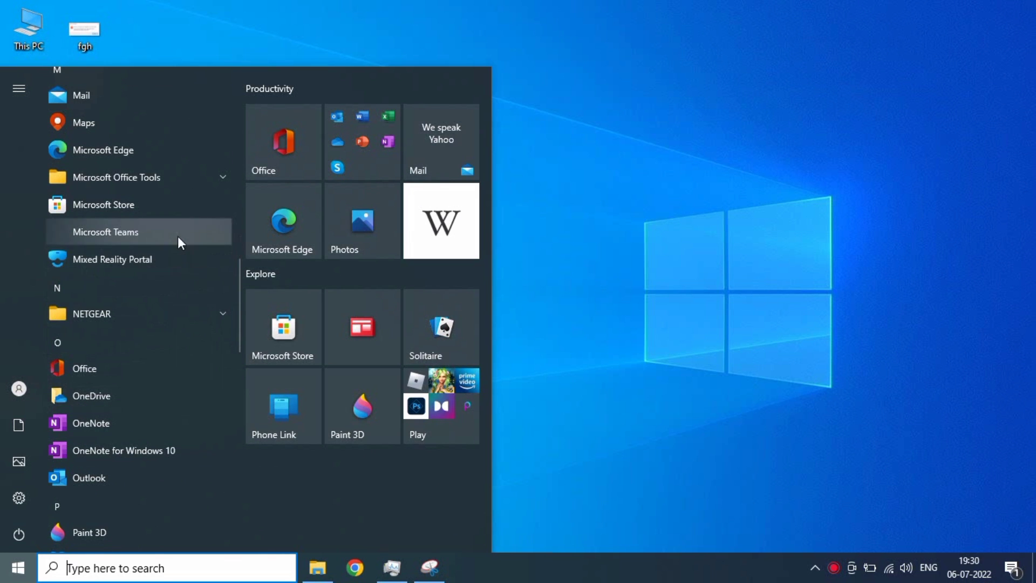
scroll(180, 225, down, 5)
scroll(170, 327, down, 8)
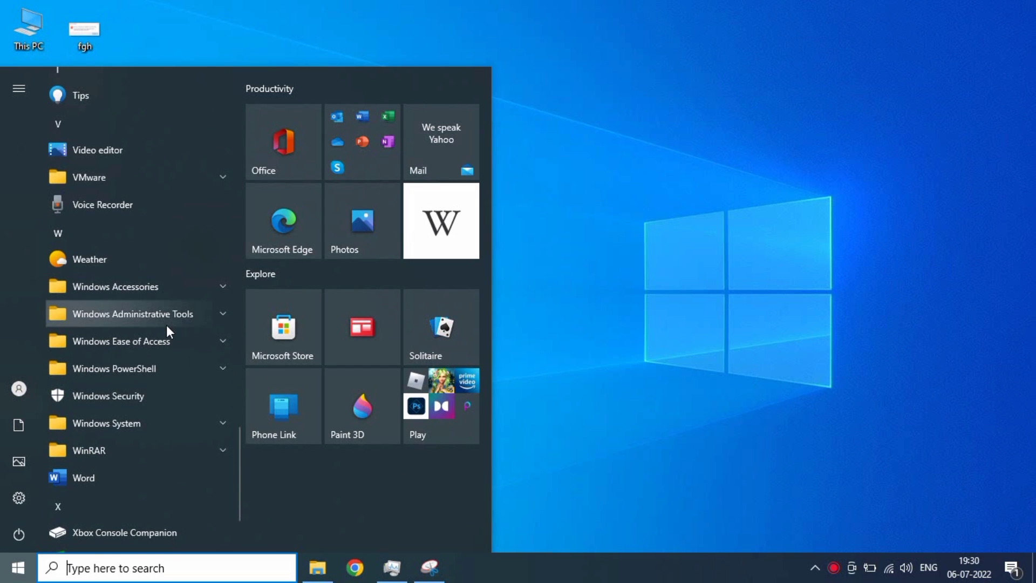
scroll(167, 327, down, 2)
scroll(167, 327, up, 5)
scroll(167, 327, up, 10)
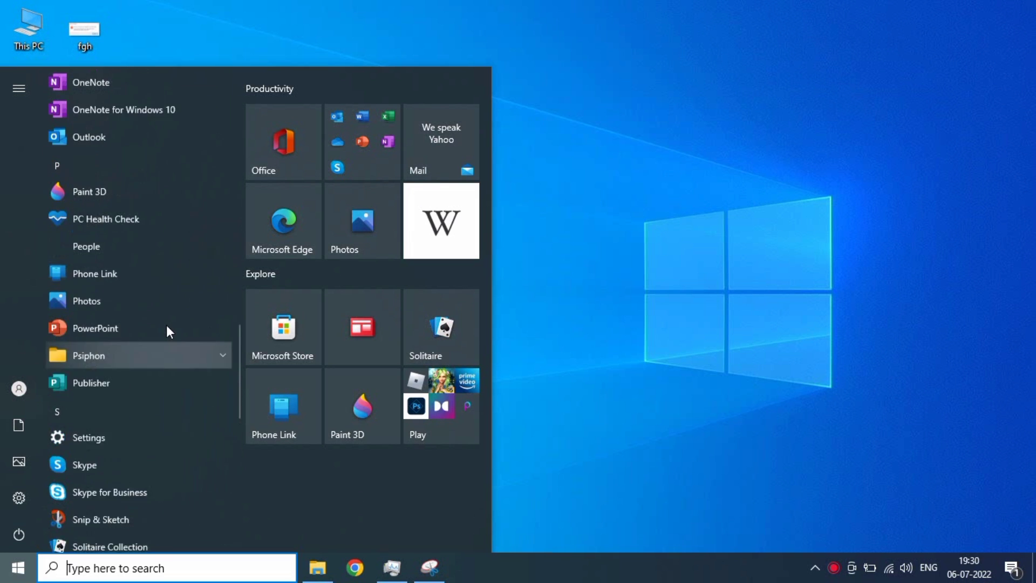
scroll(167, 327, up, 8)
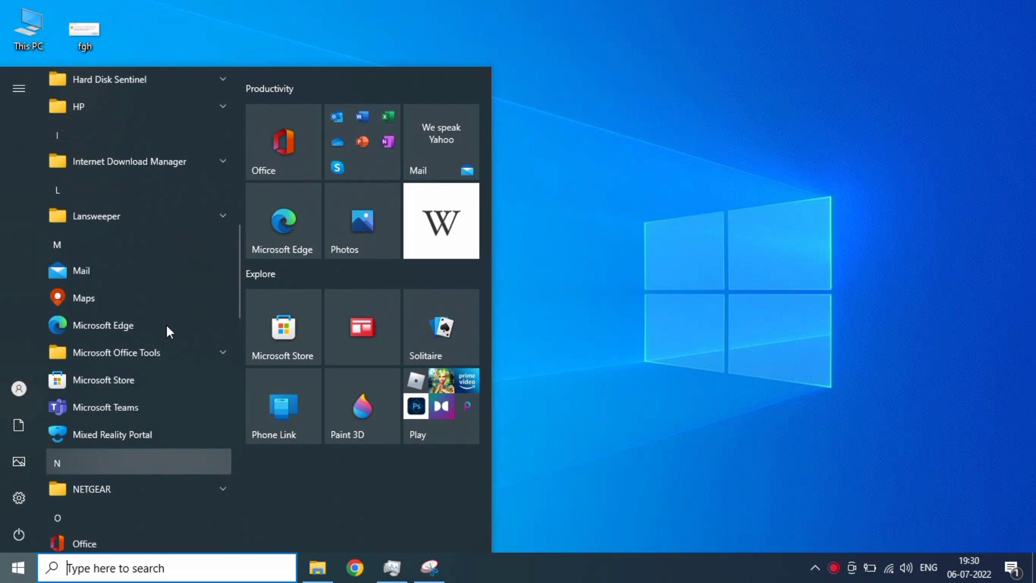
scroll(167, 327, up, 10)
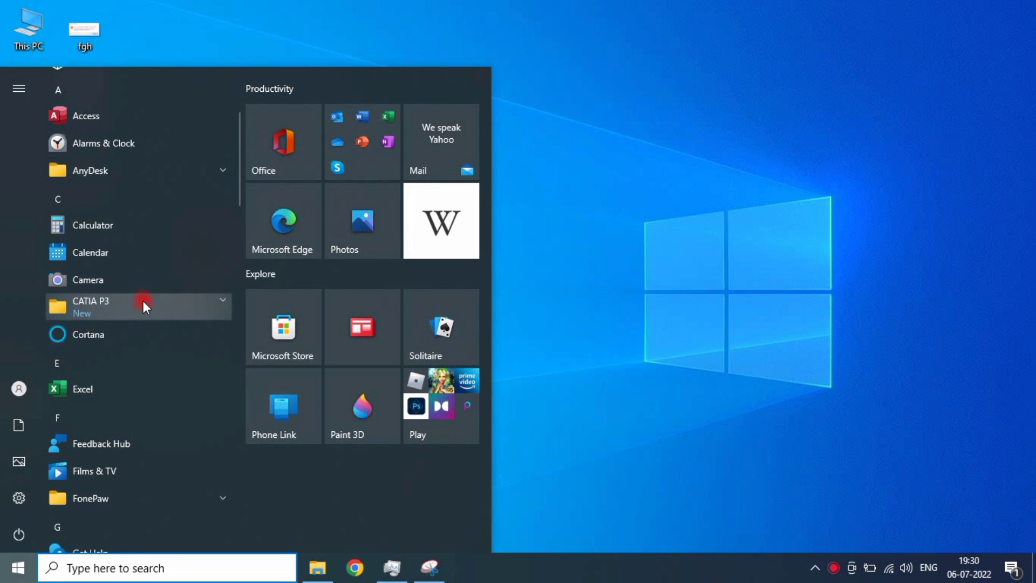
click(143, 300)
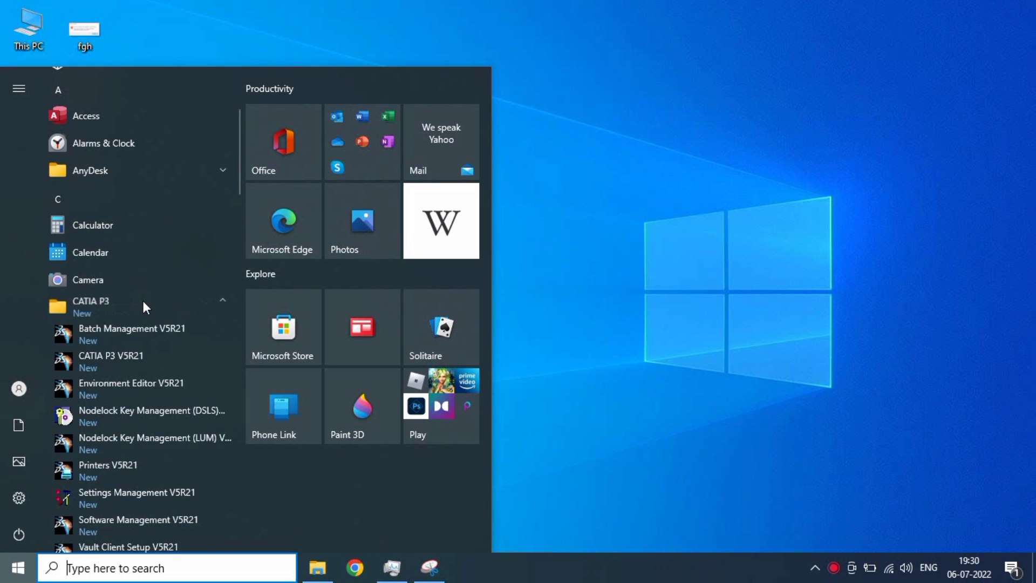
click(135, 494)
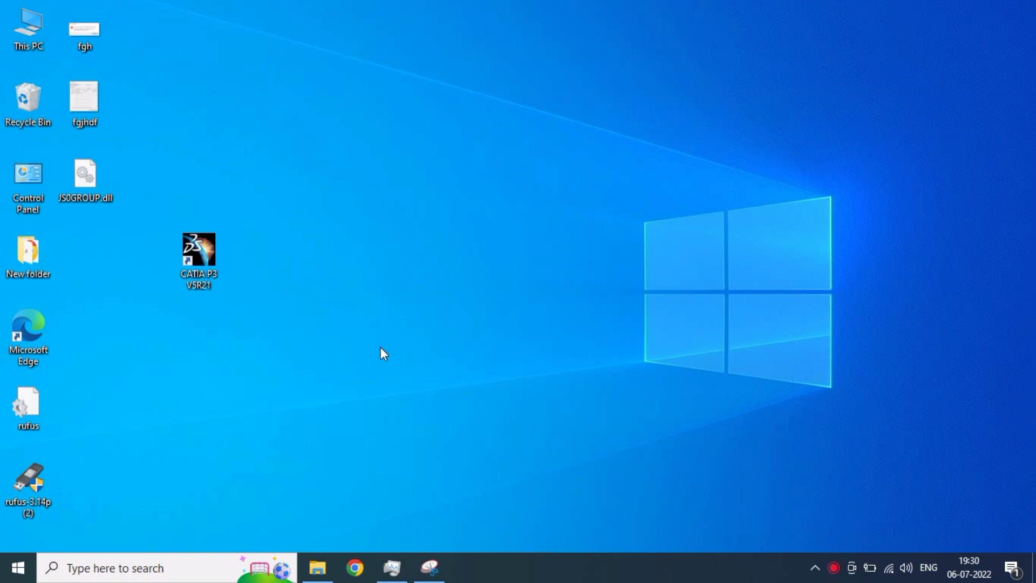
- Refresh the Windows desktop twice while the Settings Management Options window loads
right_click(380, 348)
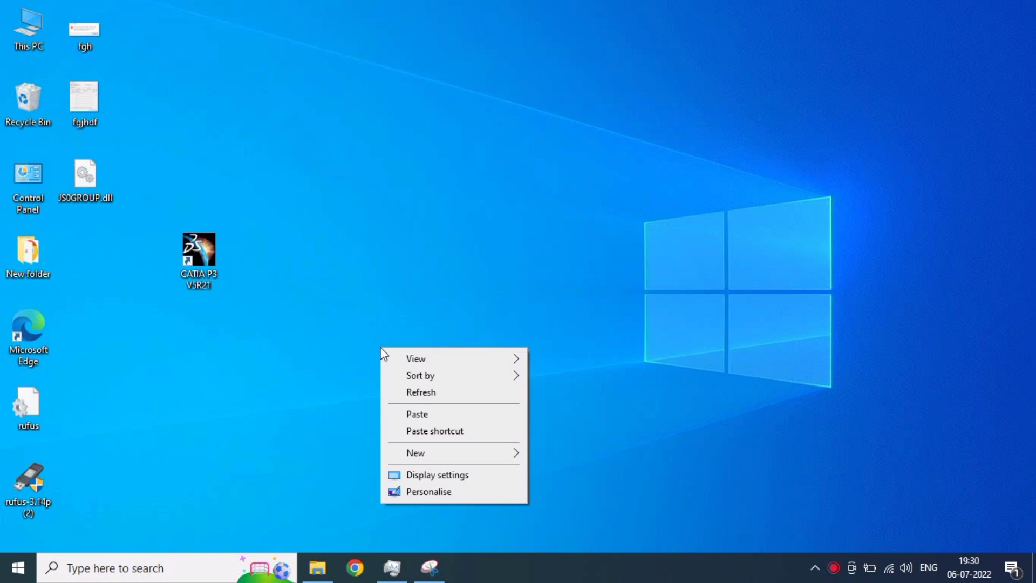
click(457, 387)
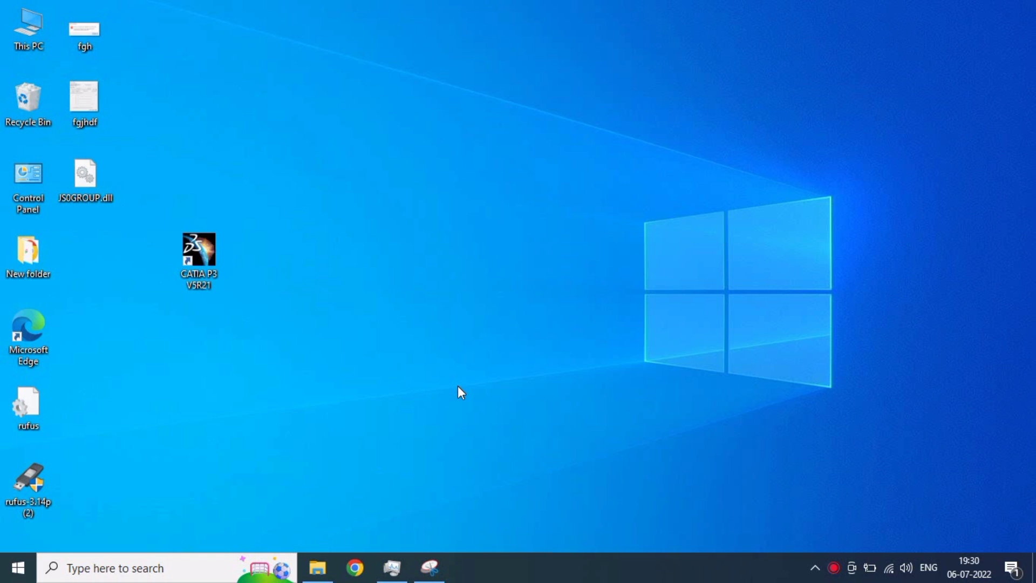
right_click(527, 195)
click(573, 236)
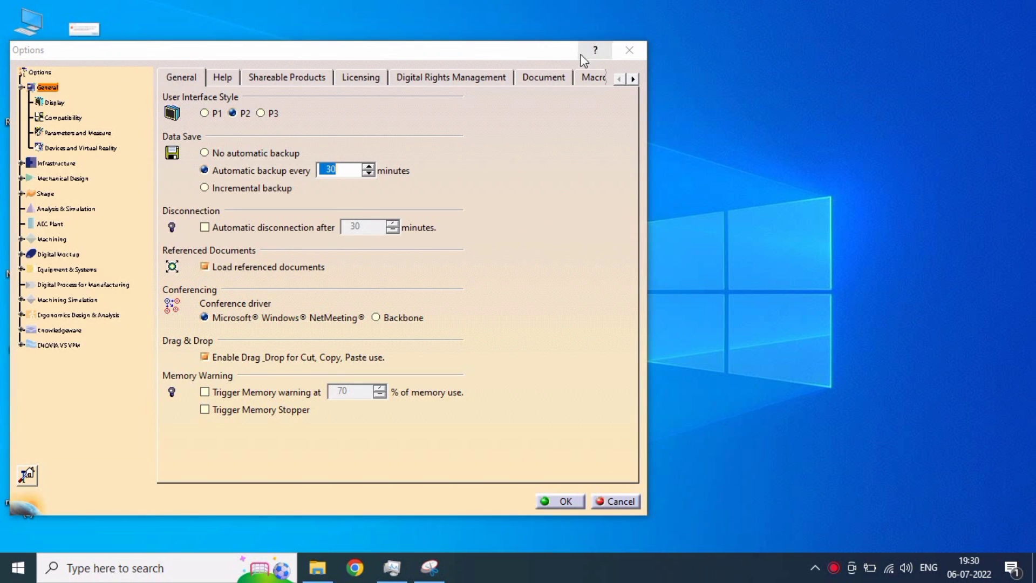
- Centre the Options window and show the General > Display Visualization page
drag(534, 51, 743, 58)
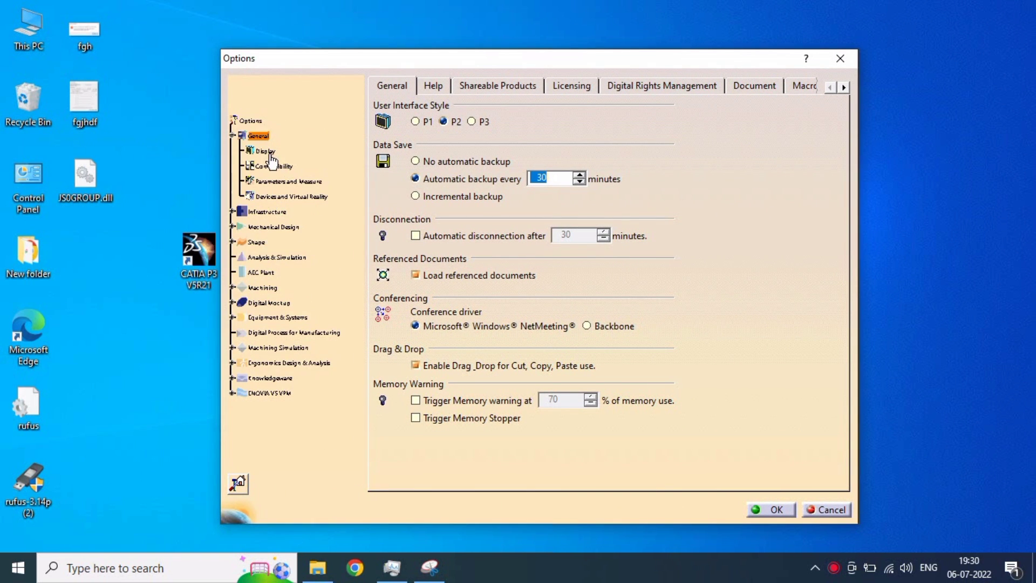
click(262, 150)
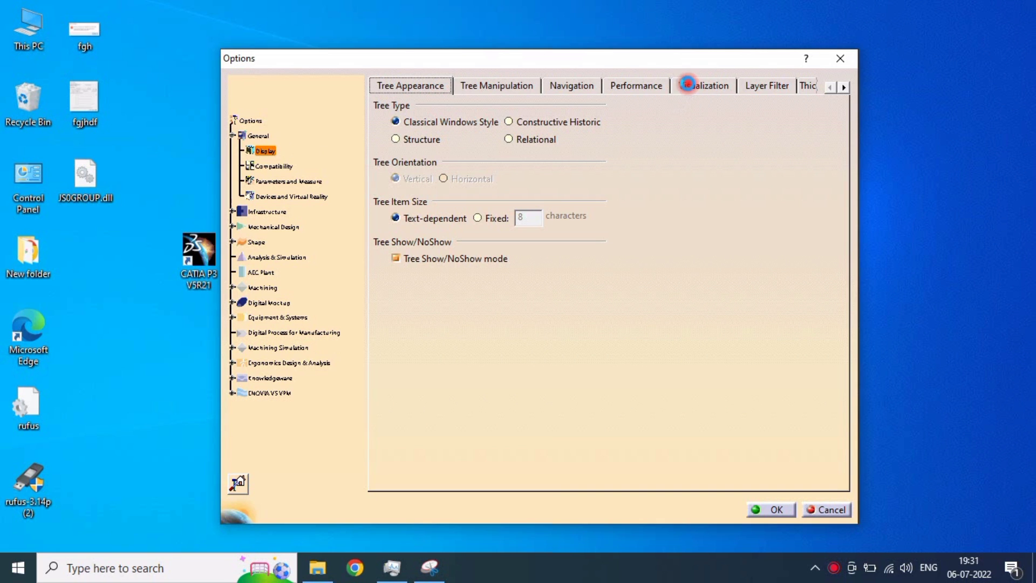
click(687, 84)
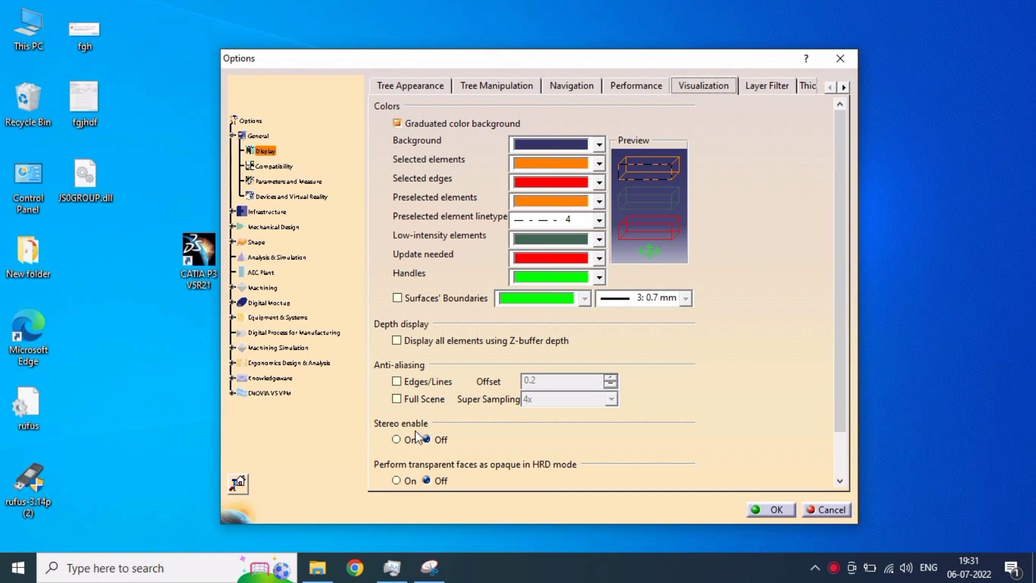
- Reset the options for all the tab pages to defaults and confirm with Yes
click(239, 483)
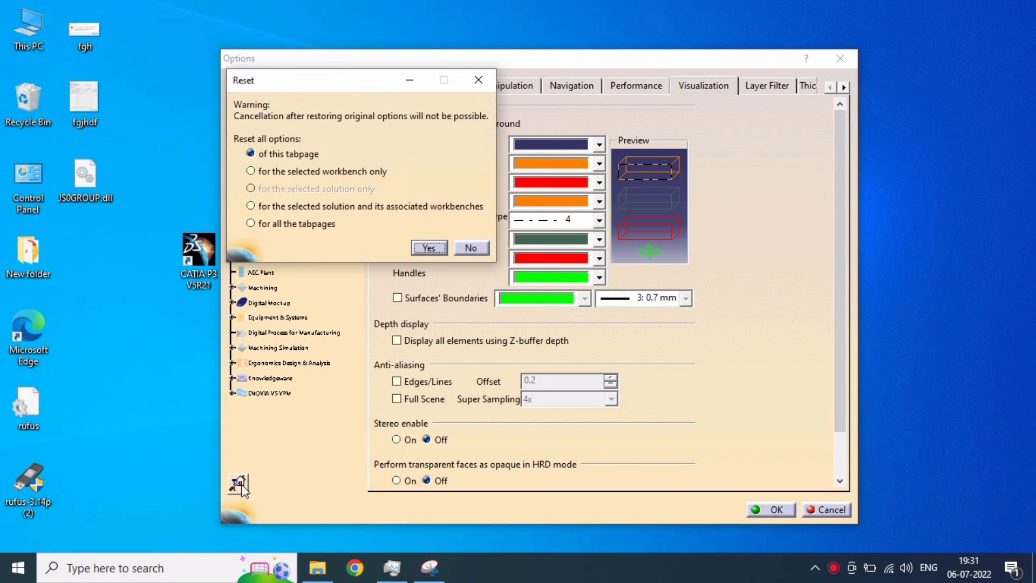
click(275, 223)
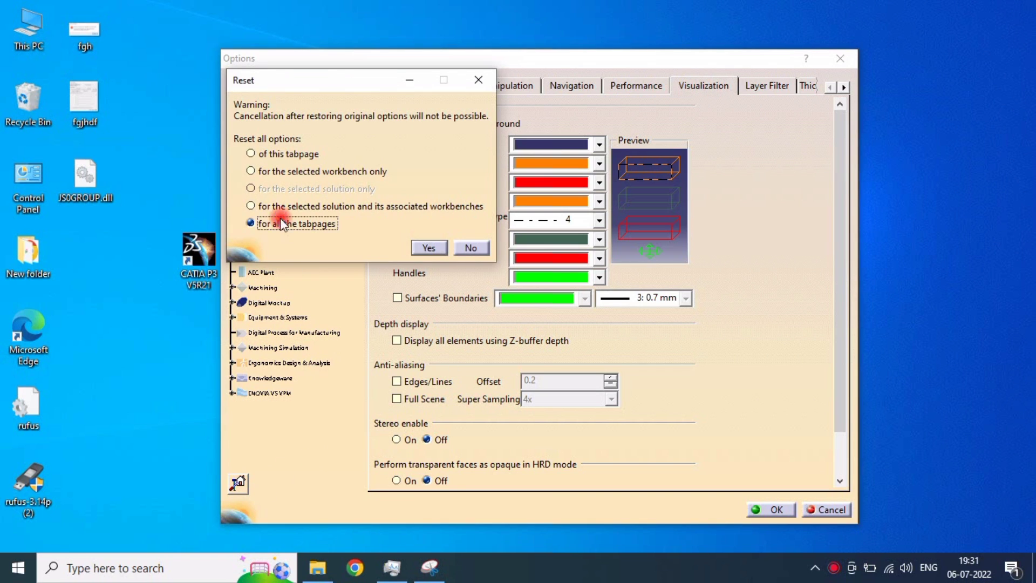
click(302, 87)
drag(302, 87, 506, 182)
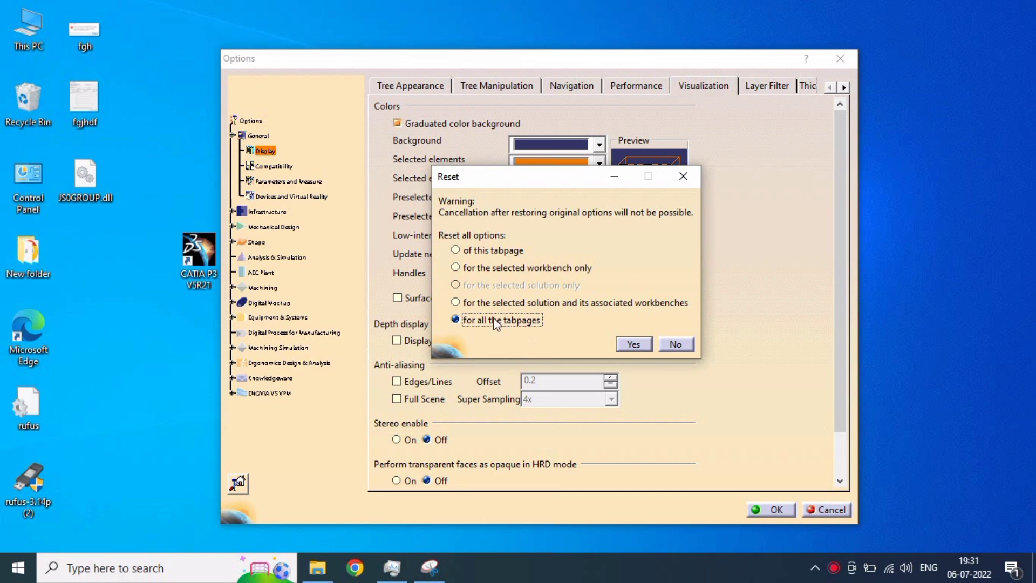
click(625, 346)
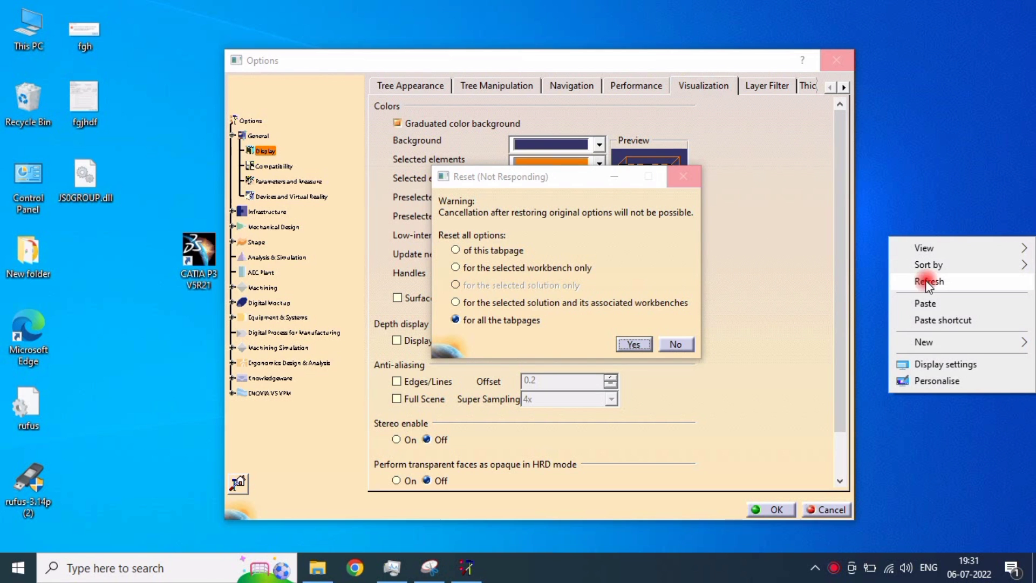
- Close the Options window with OK and refresh the desktop
click(925, 280)
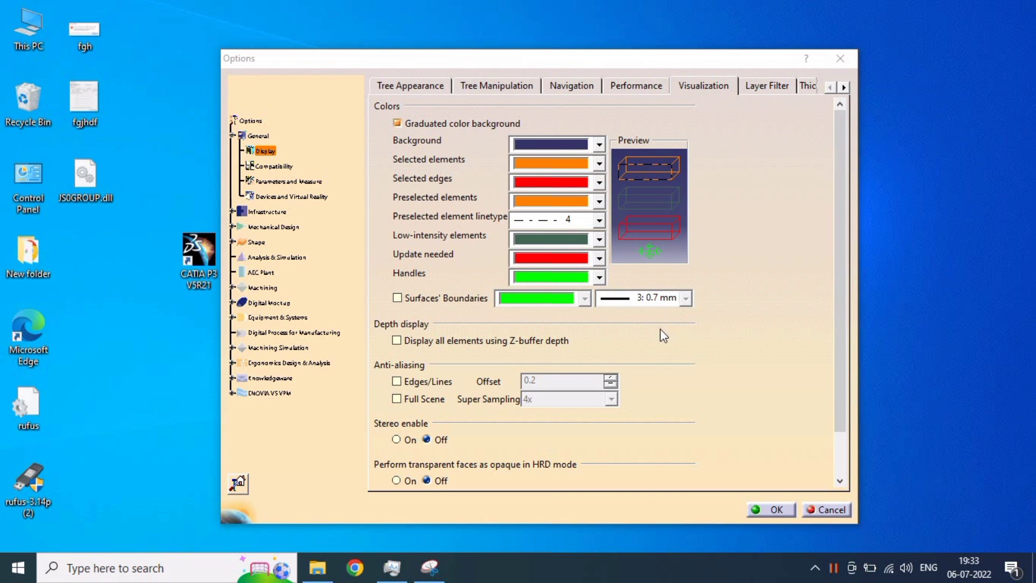
click(755, 505)
right_click(485, 198)
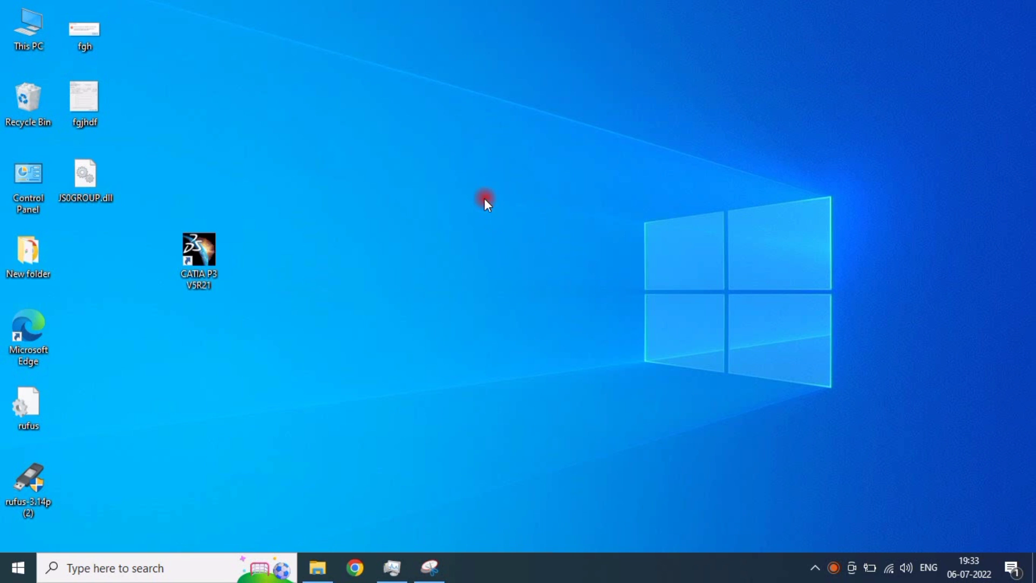
click(526, 243)
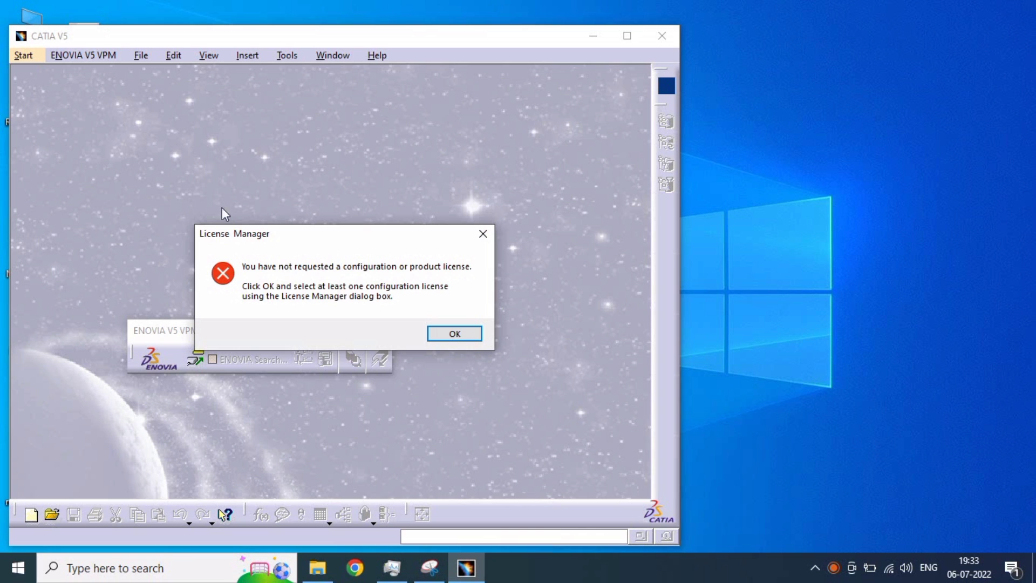
- Dismiss the missing-license error message
click(478, 237)
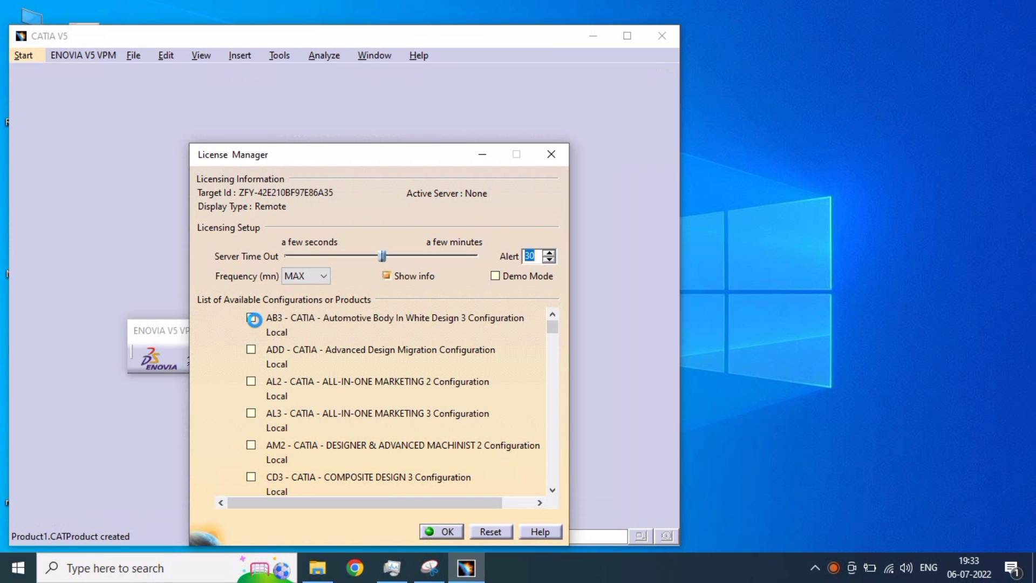
- Enable the AB3, ADD, AL2, AL3, AM2 and CD3 configurations, dismissing the restart warning
click(251, 318)
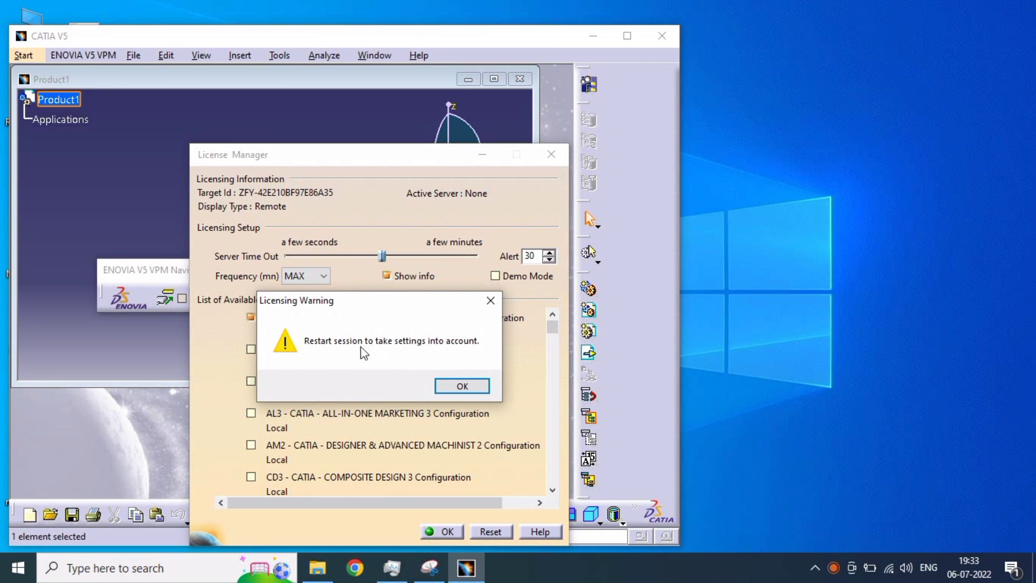
click(463, 386)
click(250, 350)
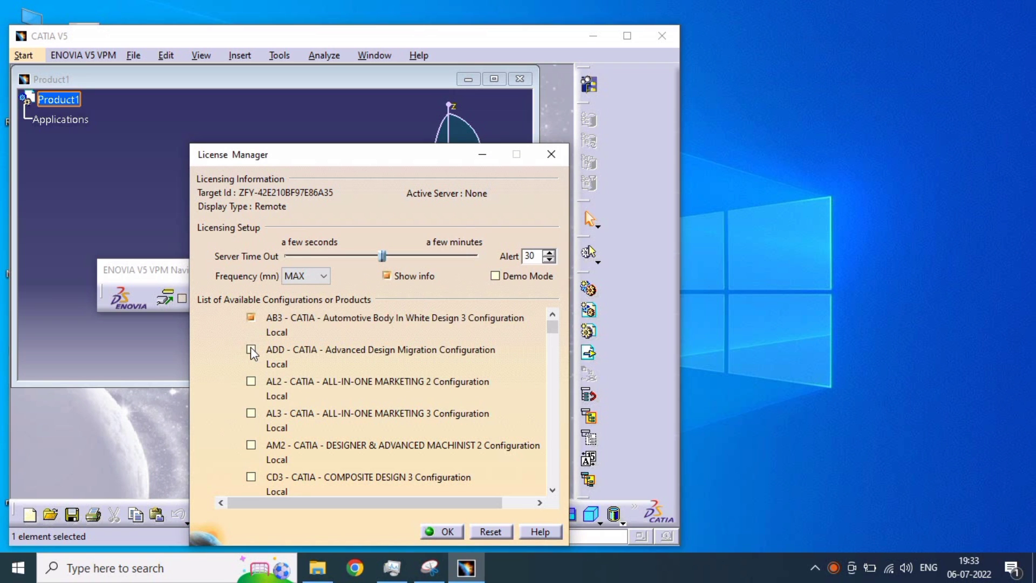
click(251, 381)
click(251, 413)
click(251, 445)
click(251, 477)
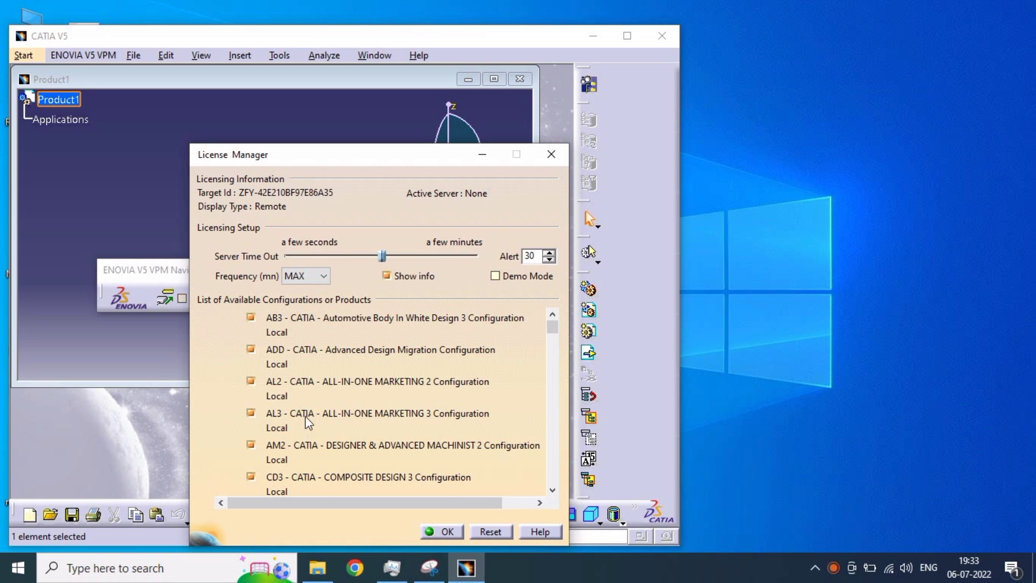
- Enable the CV2, DI2 and DIC configurations
click(552, 490)
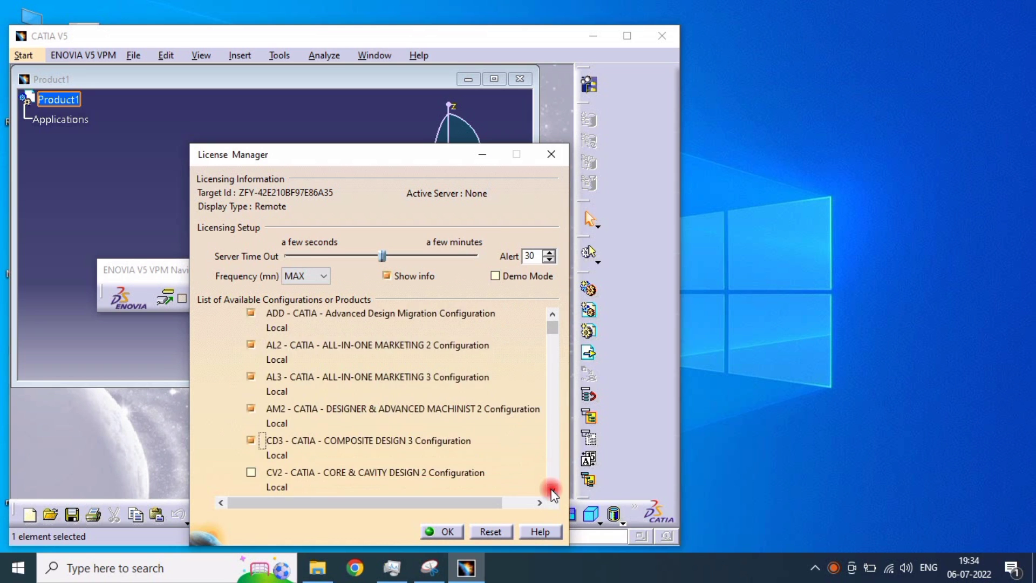
click(250, 418)
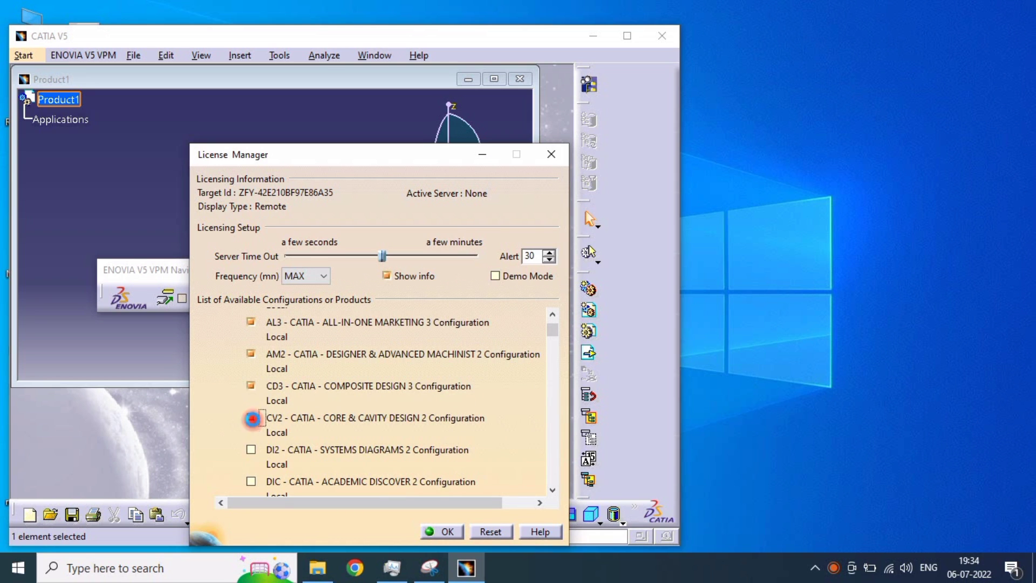
click(251, 450)
click(250, 481)
click(491, 503)
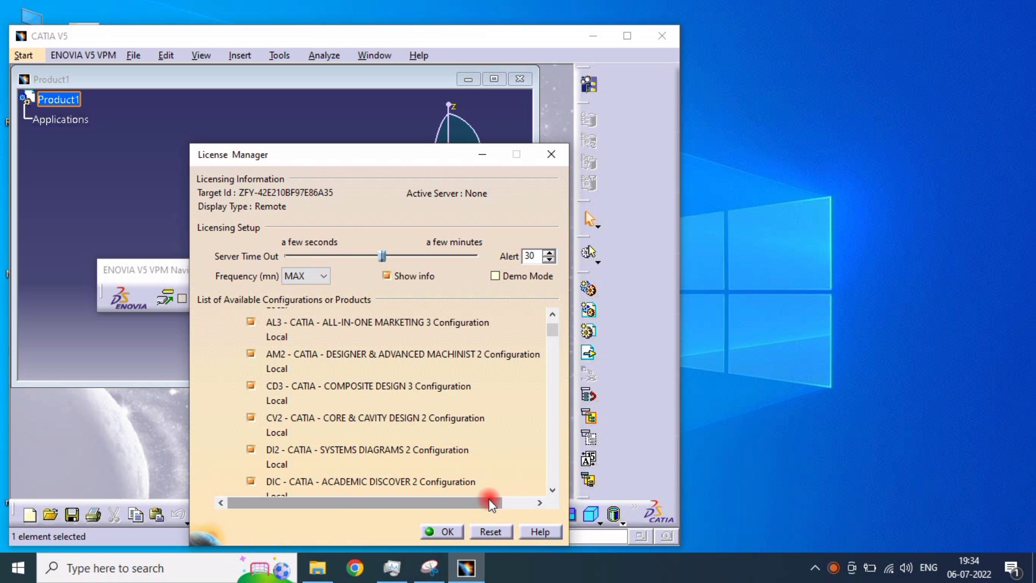
click(553, 489)
click(552, 490)
- Enable the DP2, ED2, EI2, ER2 and FS2 configurations
click(250, 367)
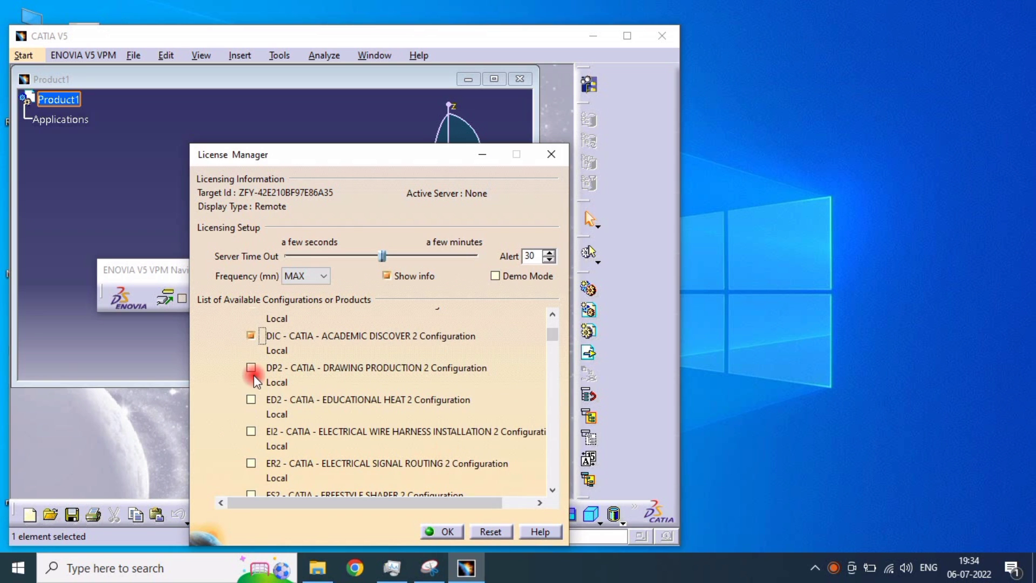
click(250, 399)
click(250, 432)
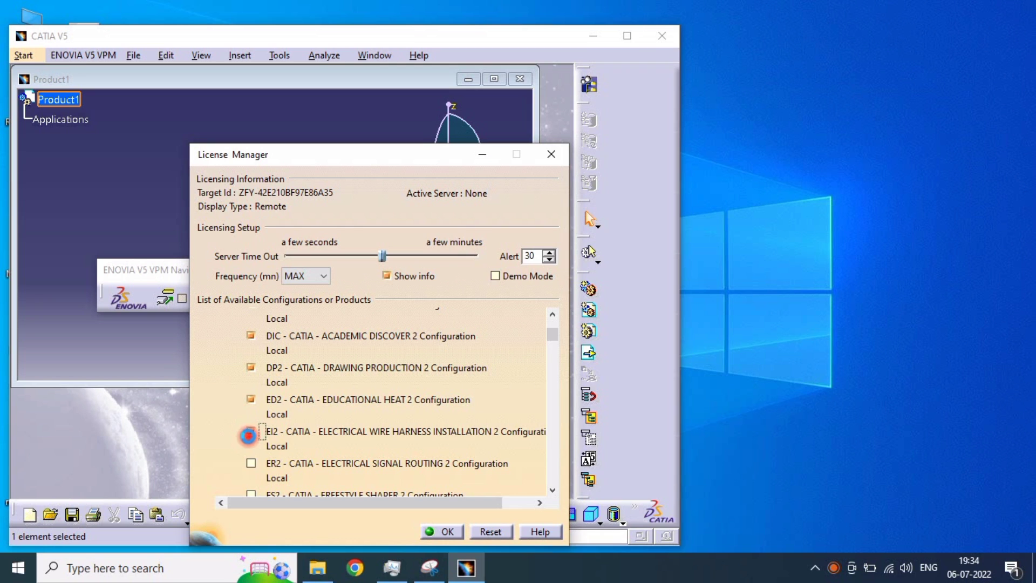
click(250, 463)
click(252, 488)
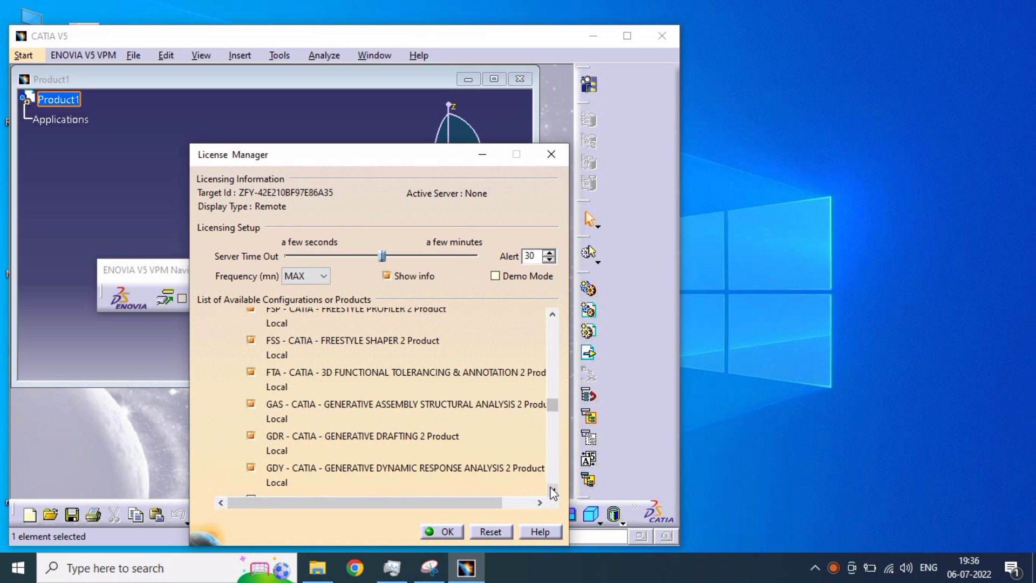
click(552, 490)
click(552, 490)
- Enable GPS, GSD, GSO, HA1, HAA, WD1, WGD and WS1, then apply with OK
click(250, 445)
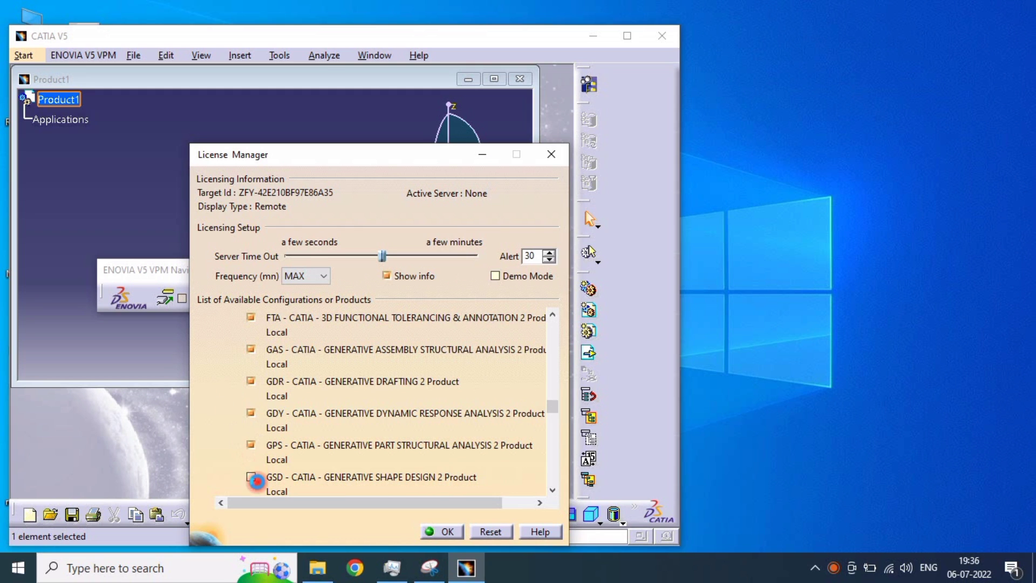
click(251, 477)
click(552, 490)
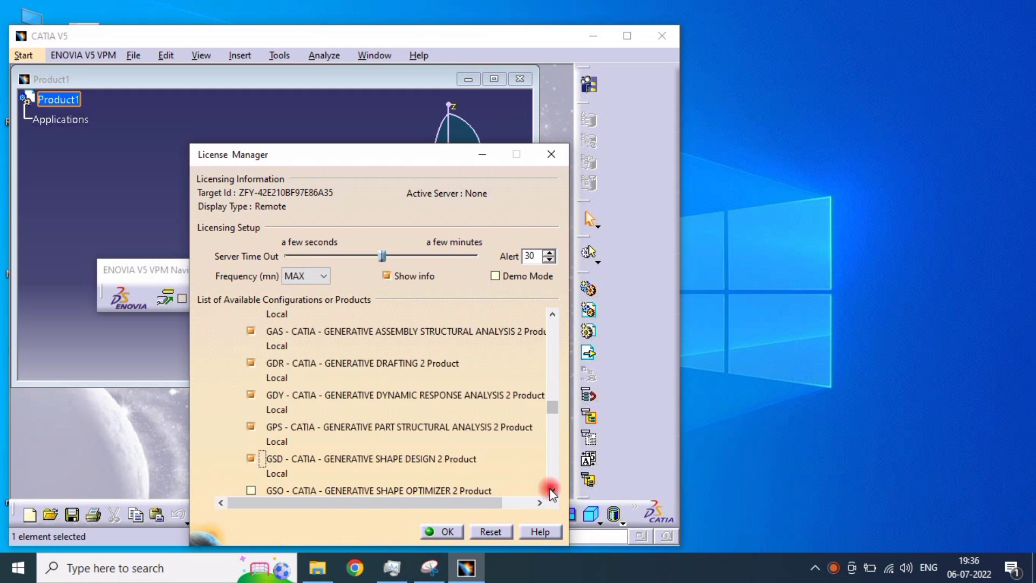
click(553, 490)
click(552, 490)
click(251, 418)
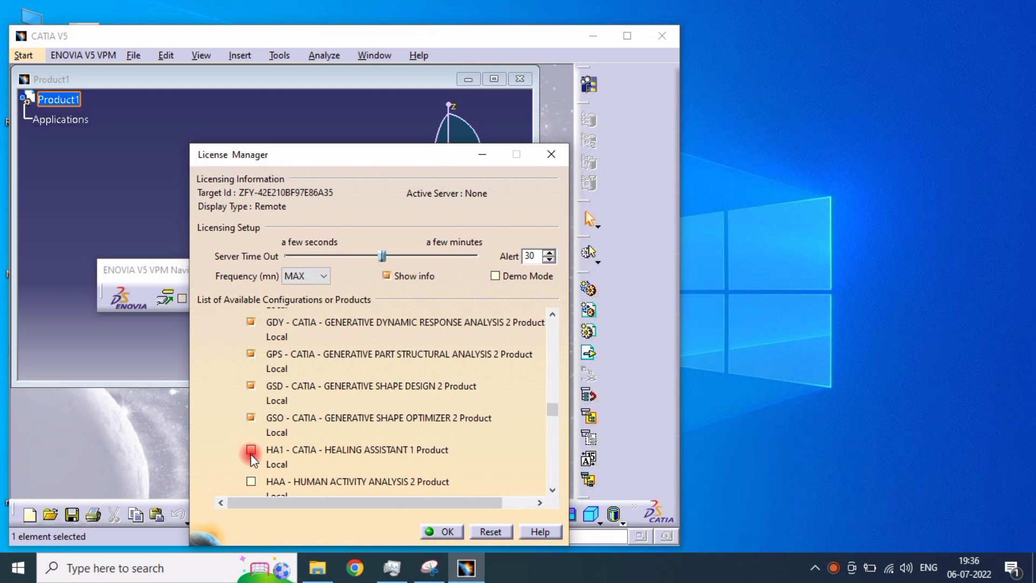
click(251, 450)
click(251, 481)
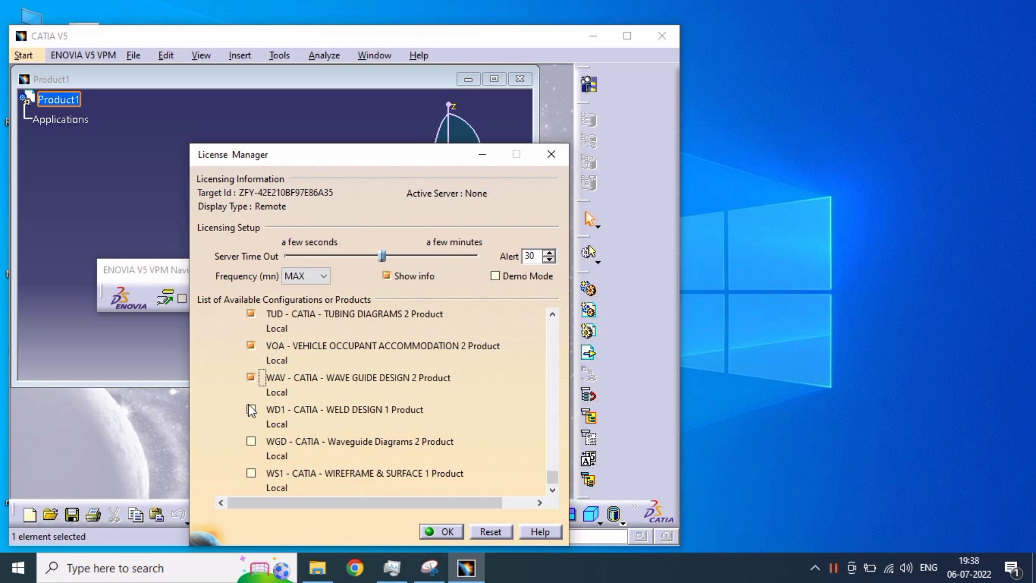
click(250, 409)
click(251, 442)
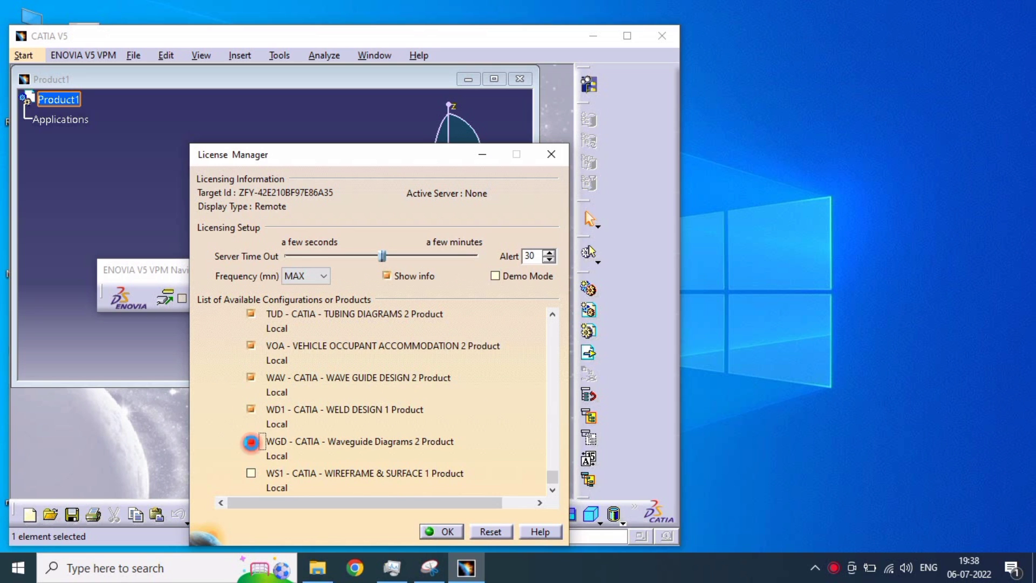
click(251, 473)
click(444, 532)
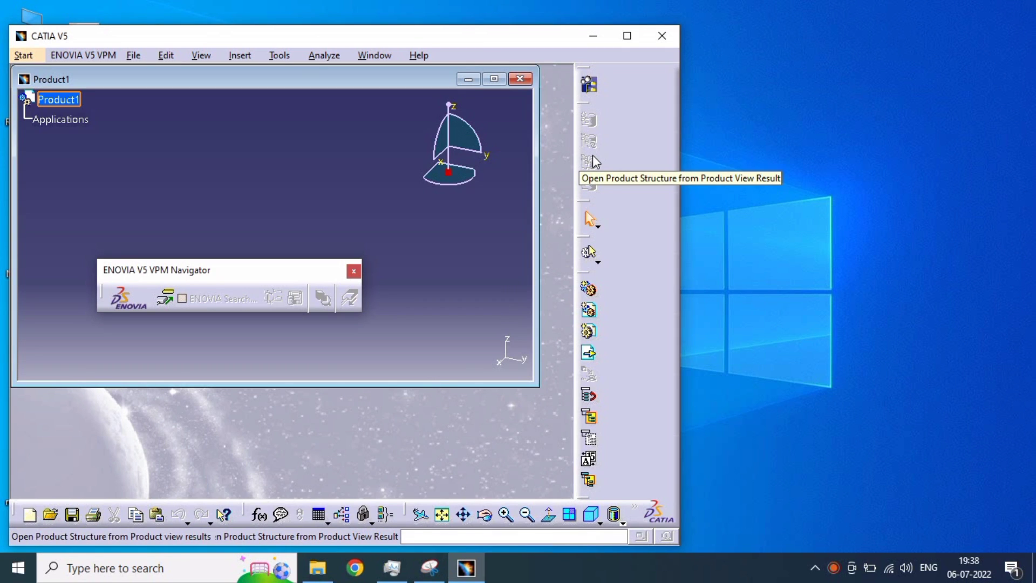
- Maximize CATIA, close the Product1 window, and switch to Infrastructure > CATIA V4,V3,V2
click(627, 36)
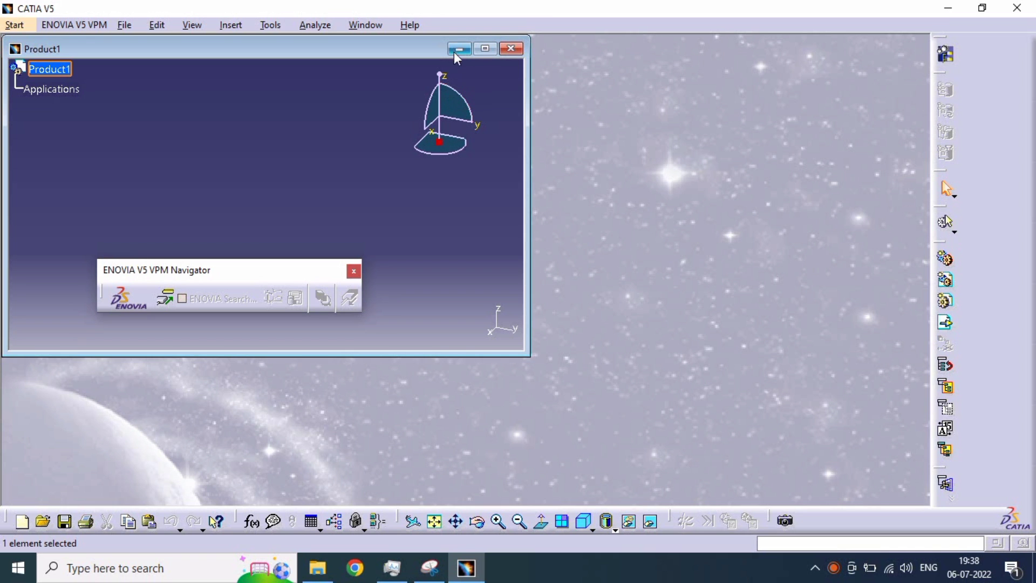
click(502, 49)
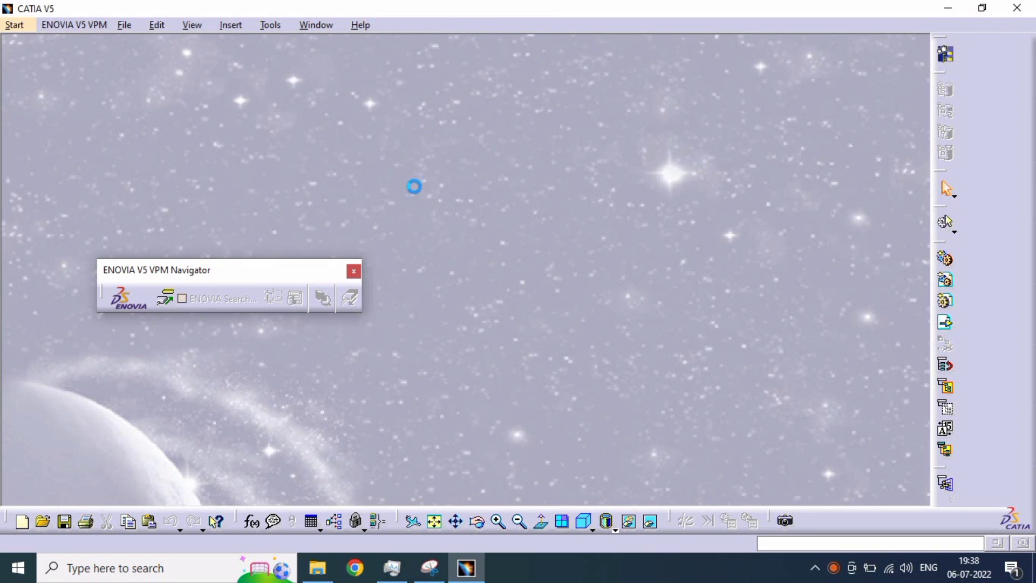
click(28, 29)
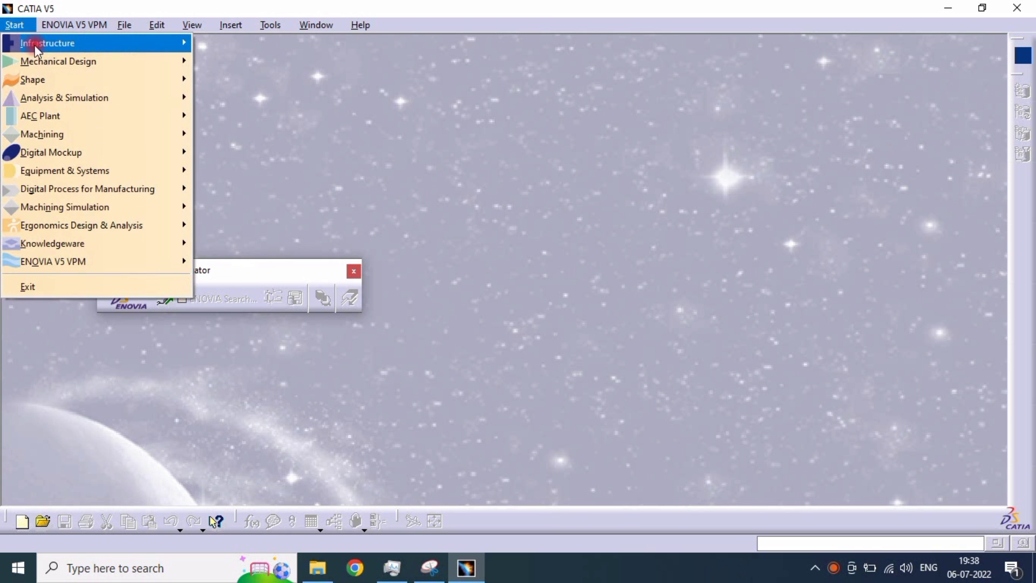
mouse_move(40, 43)
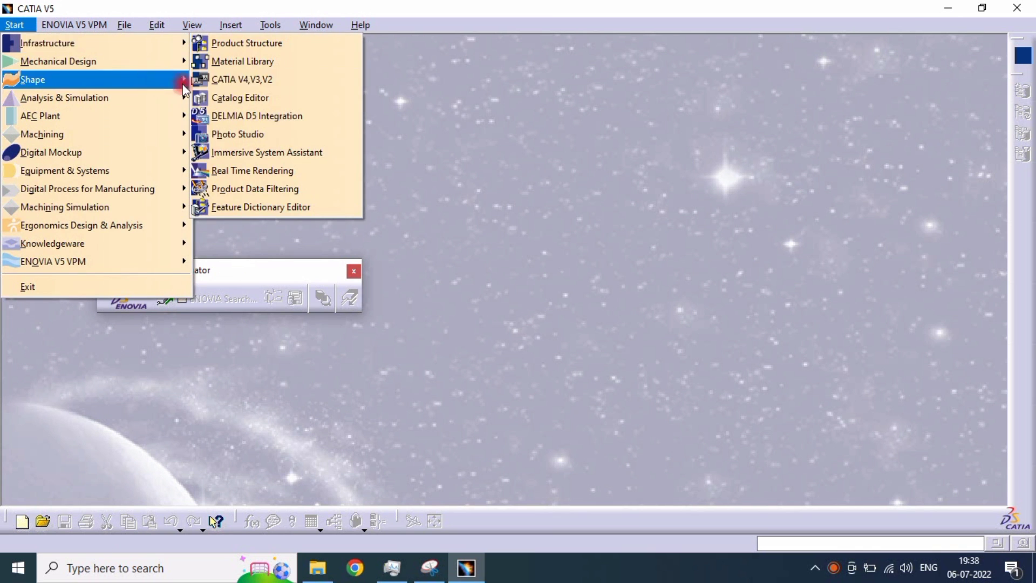
click(323, 80)
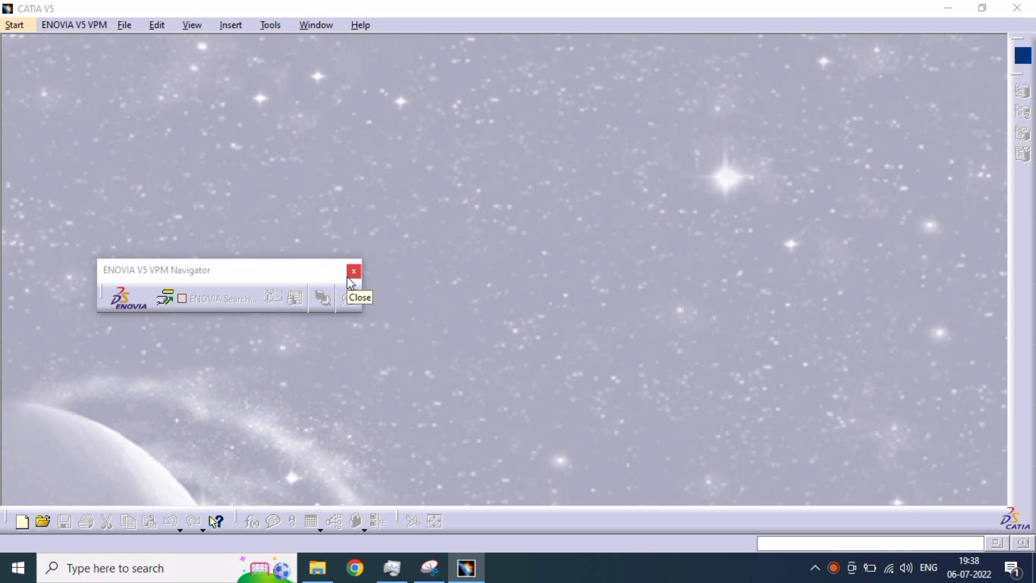
- Browse the Desktop folder in File Selection, close it without opening a file, and open the Start menu
click(43, 521)
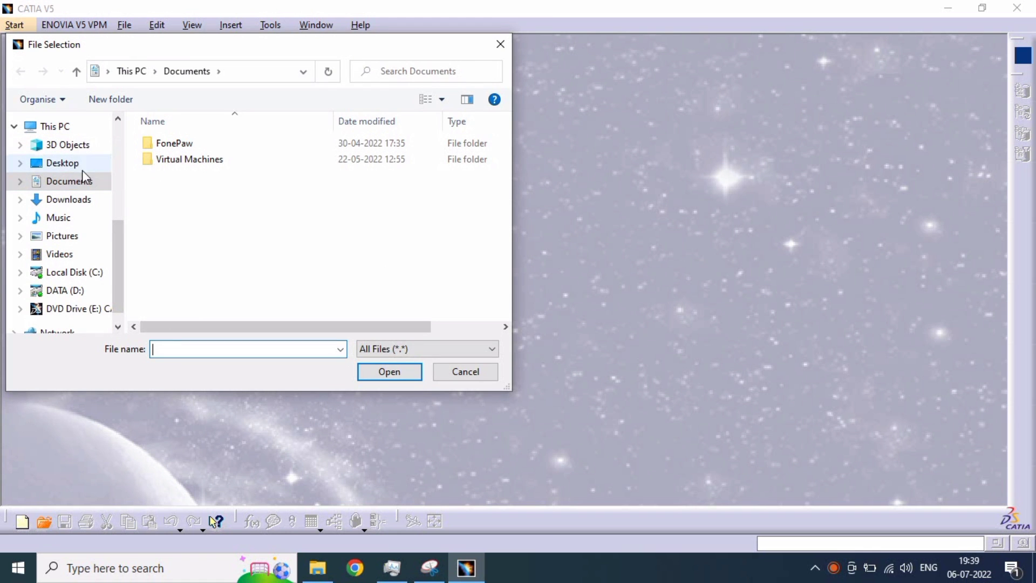
click(62, 162)
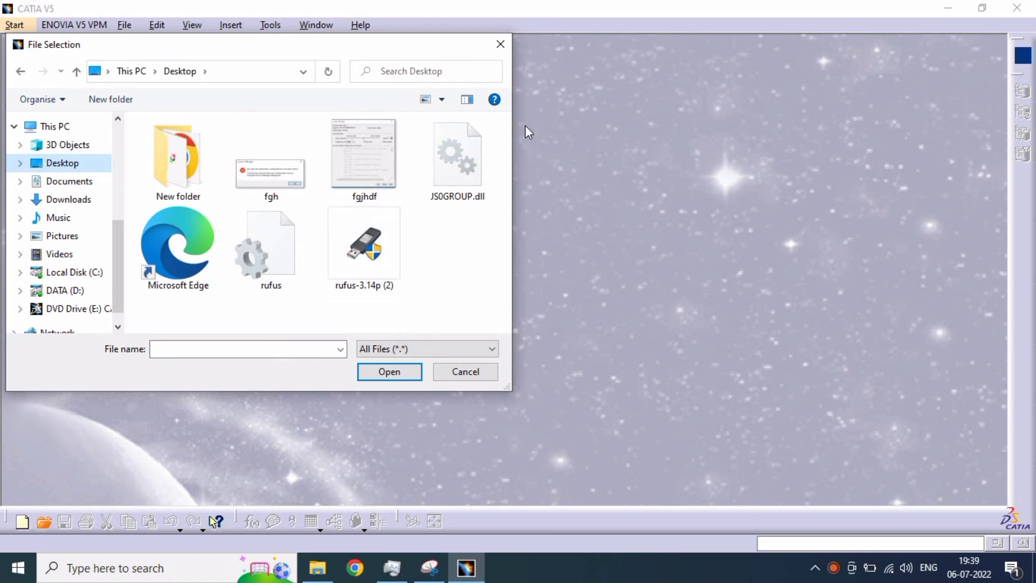
click(495, 42)
click(16, 25)
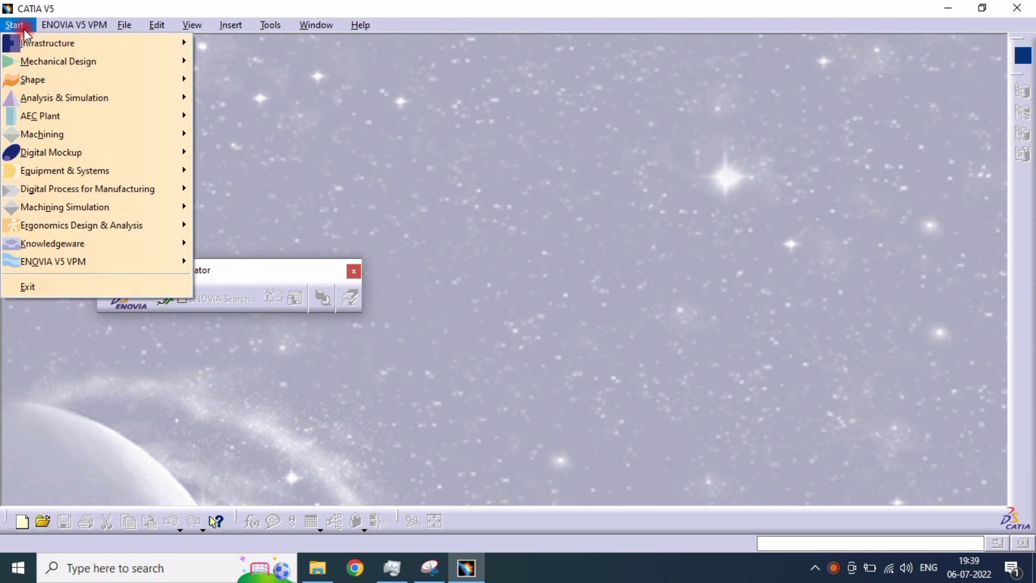
- Create a Product Structure document, select its Product1 node, and bring up the Welcome to CATIA V5 dialog
mouse_move(72, 46)
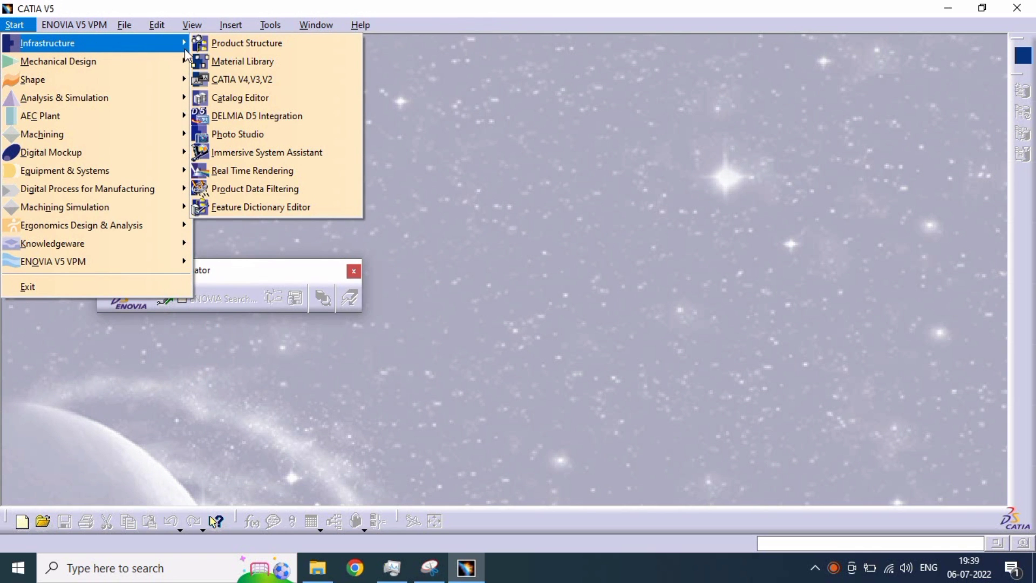
click(196, 47)
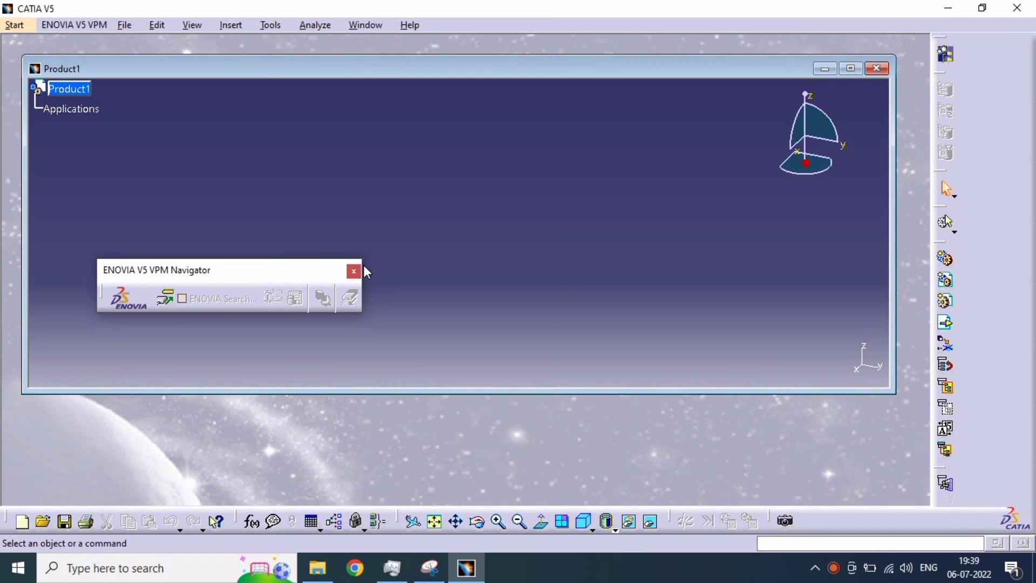
click(70, 88)
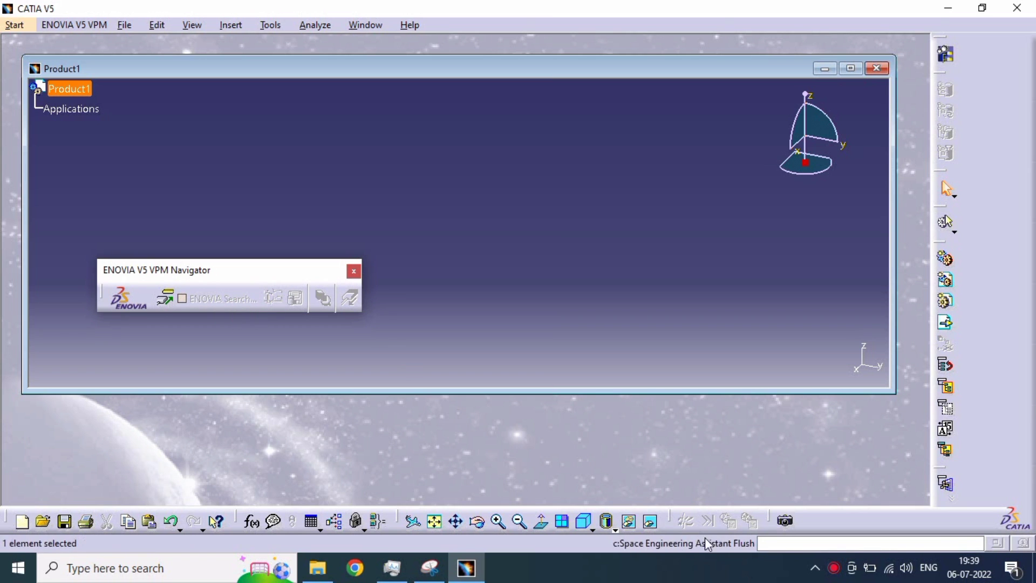
click(945, 54)
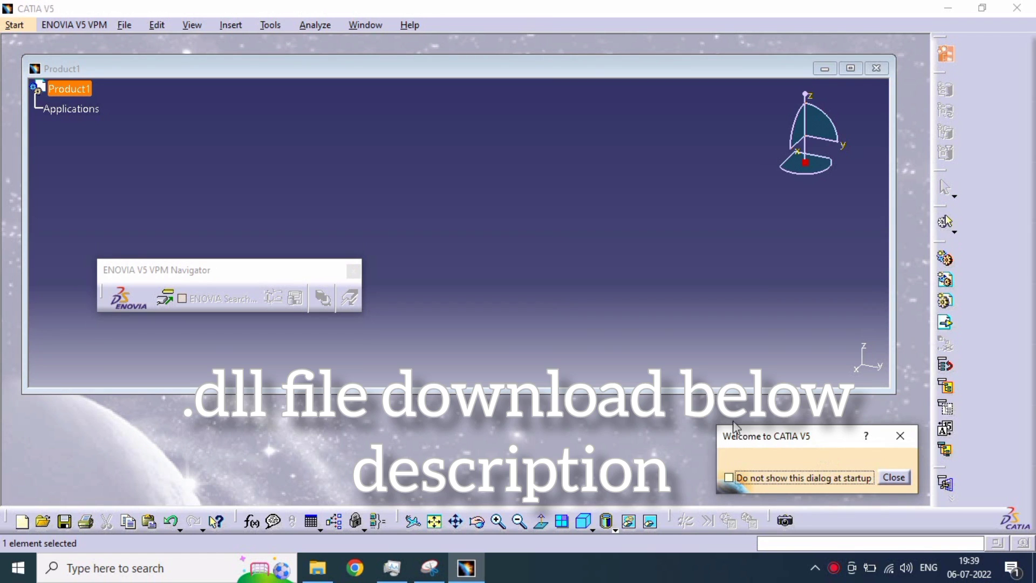